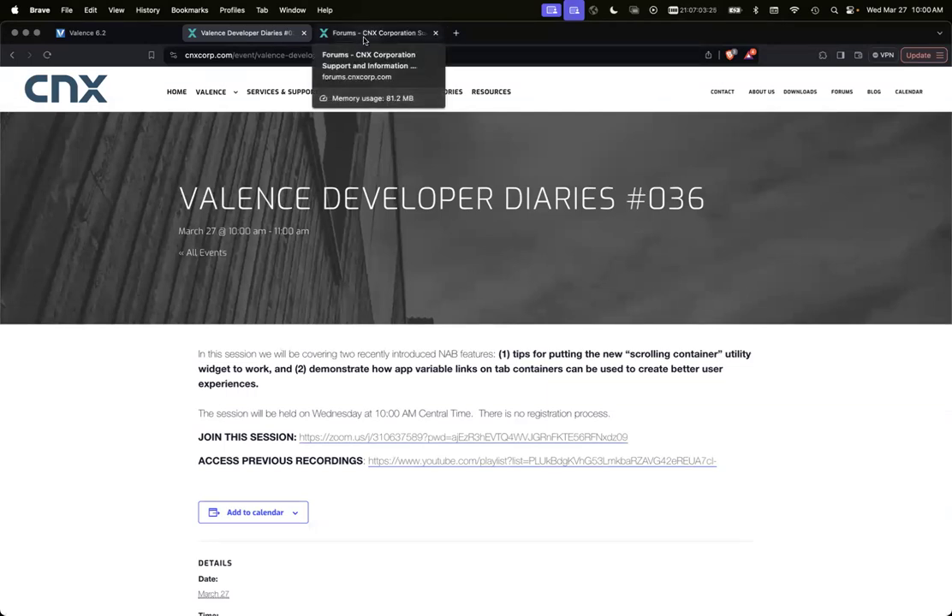
View the CNX forums page and return to the Customer Orders app in the Valence portal
{"action": "left_click", "coordinate": [364, 34]}
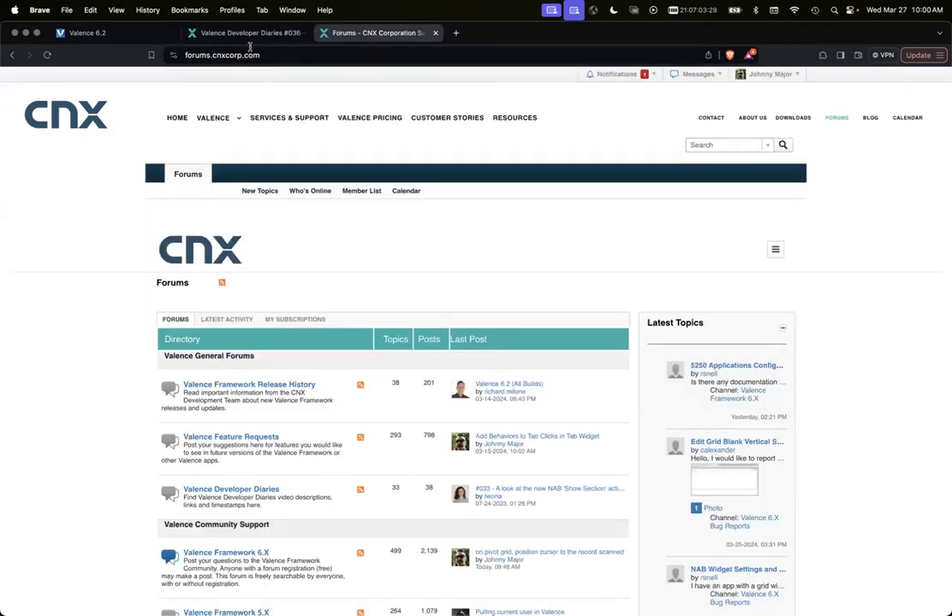
{"action": "left_click", "coordinate": [116, 33]}
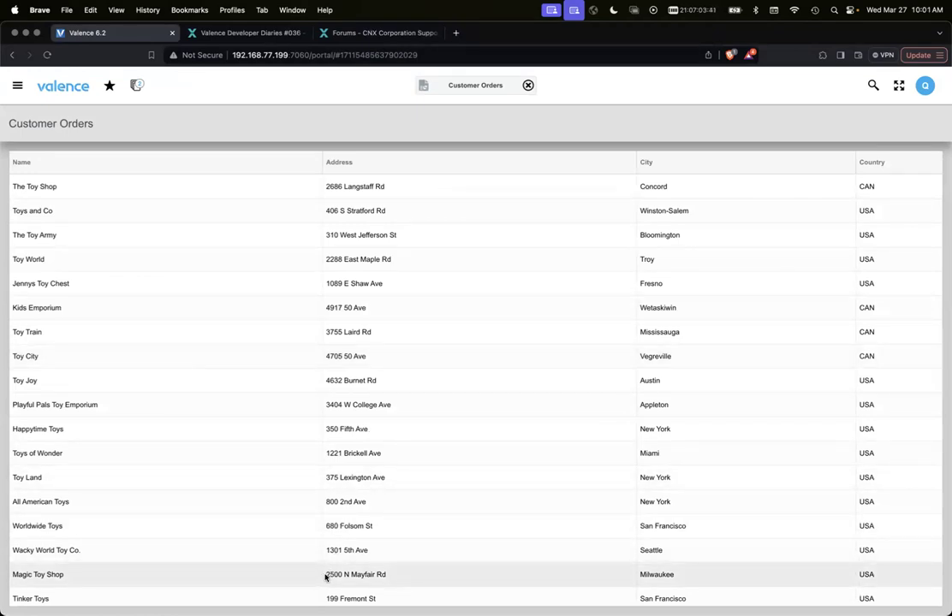
{"action": "key", "text": "XF86AudioMute"}
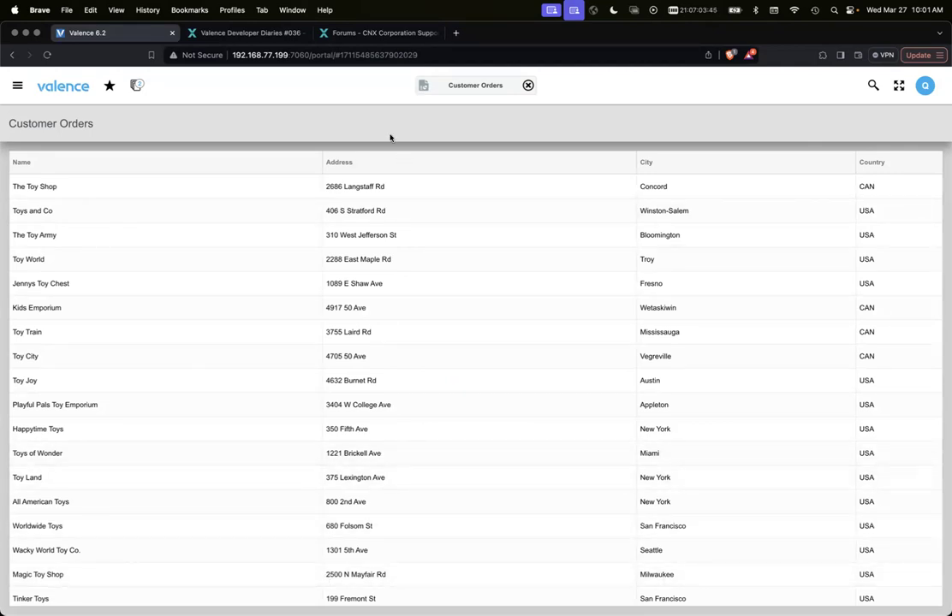
{"action": "key", "text": "XF86AudioMute"}
{"action": "key", "text": "XF86AudioMute"}
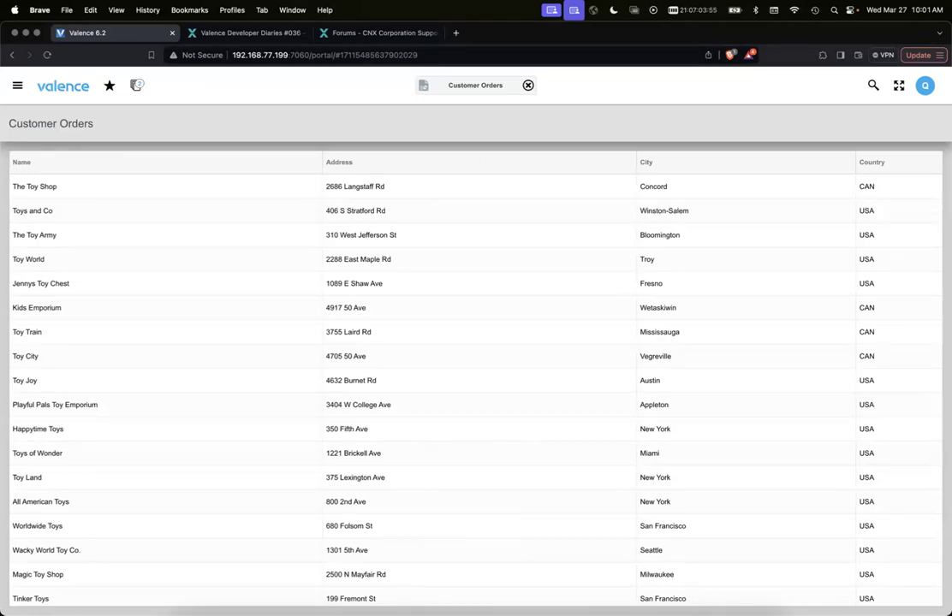
{"action": "key", "text": "XF86AudioLowerVolume"}
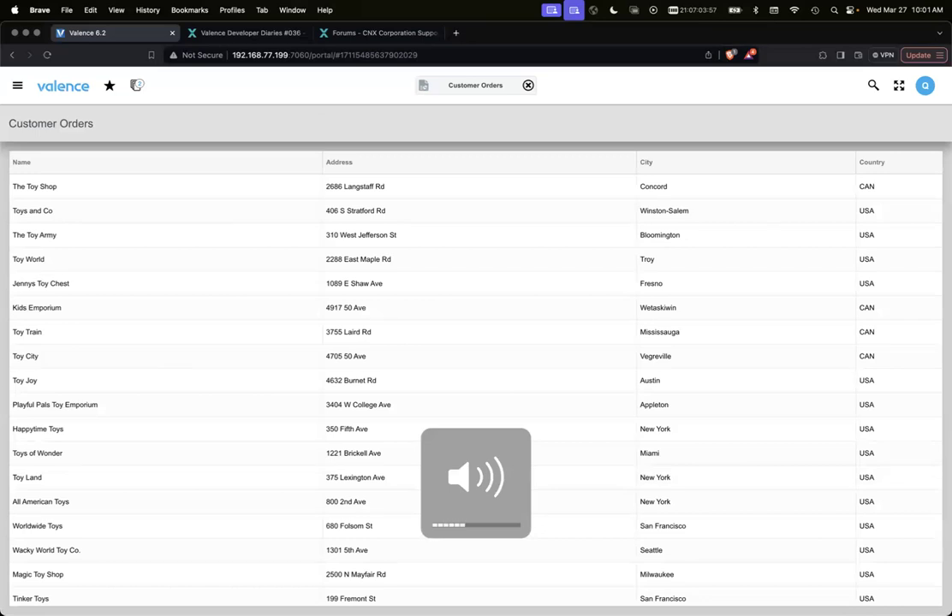
{"action": "key", "text": "XF86AudioMute"}
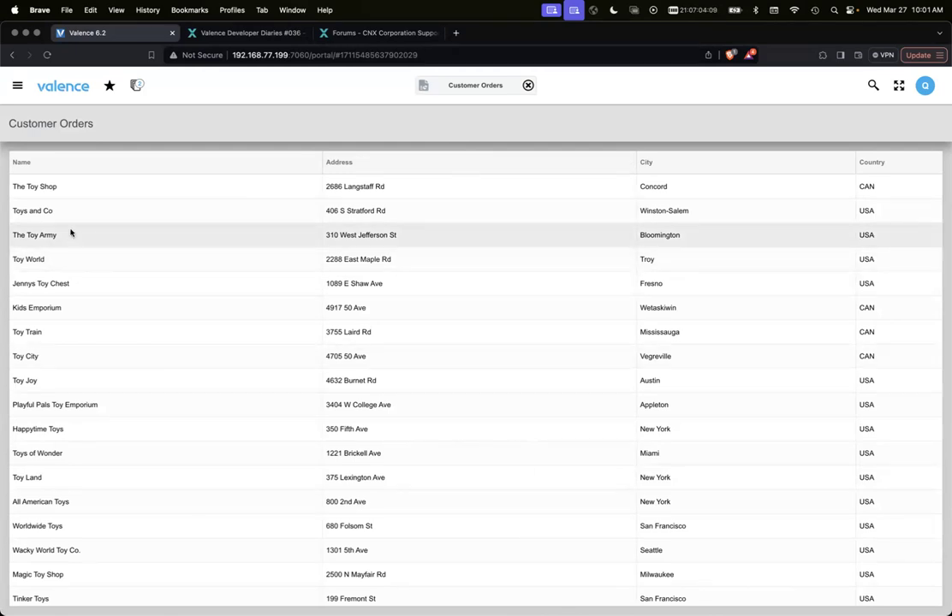
Open the Toys and Co record and look through its customer form and order list
{"action": "left_click", "coordinate": [66, 218]}
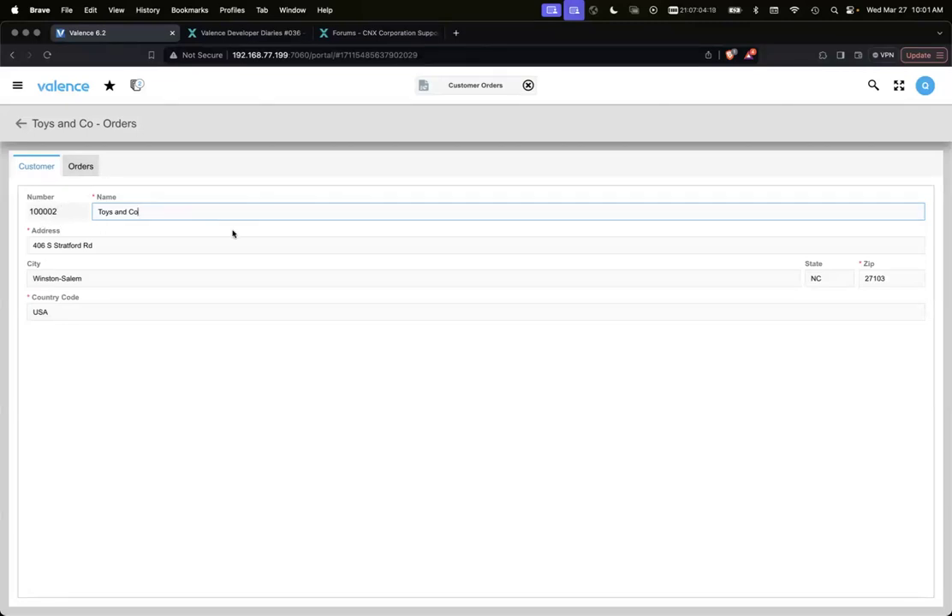
{"action": "left_click", "coordinate": [86, 167]}
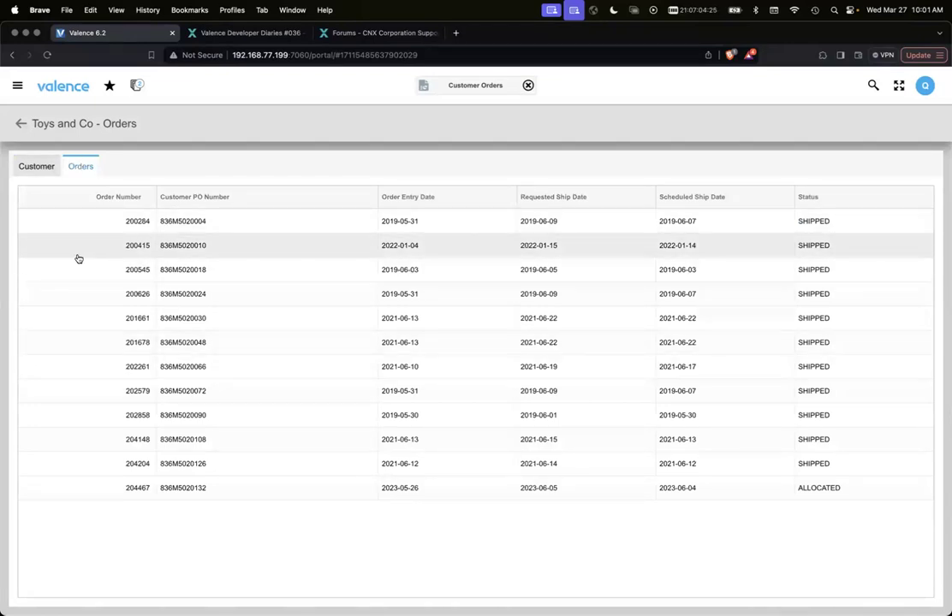
{"action": "left_click", "coordinate": [24, 166]}
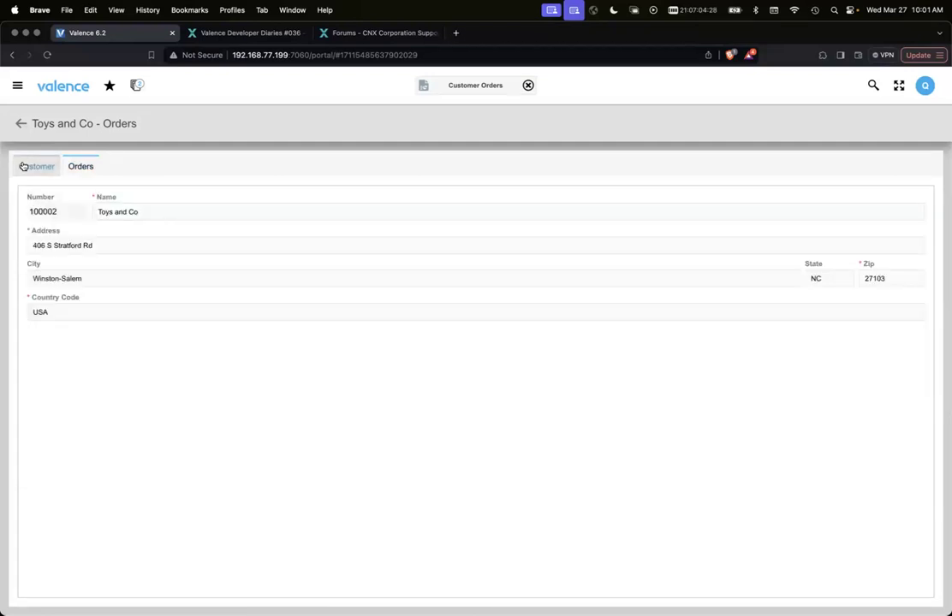
{"action": "left_click", "coordinate": [77, 168]}
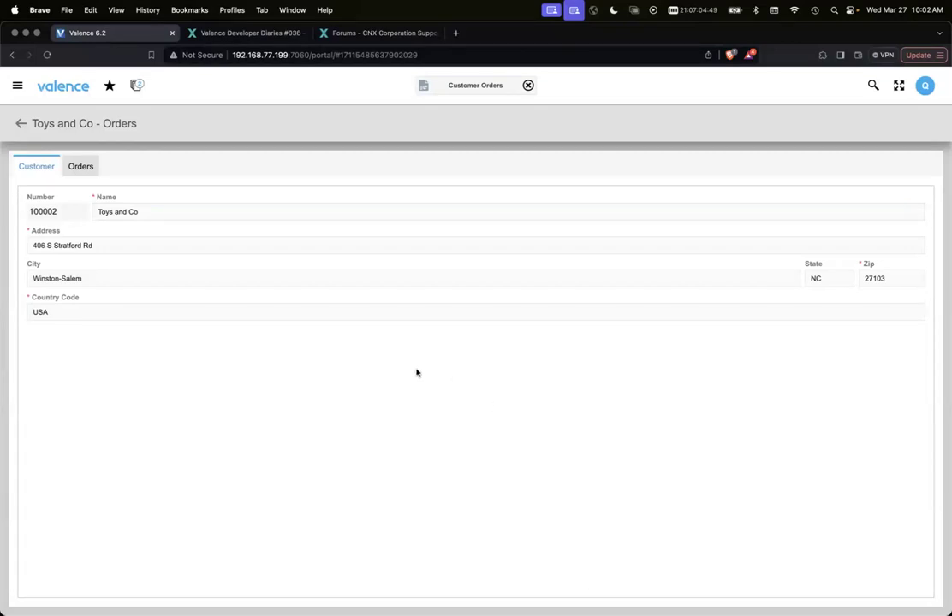
Copy and clear the customer's required Name field, then check the order list and return to the customer form
{"action": "left_click", "coordinate": [149, 217]}
{"action": "key", "text": "super+a"}
{"action": "key", "text": "super+c"}
{"action": "key", "text": "BackSpace"}
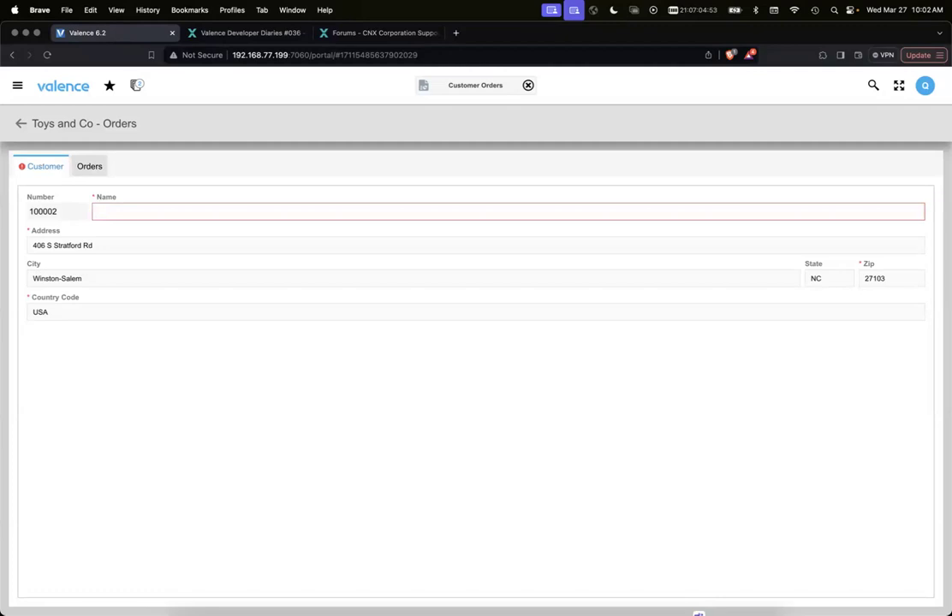
{"action": "left_click", "coordinate": [89, 164]}
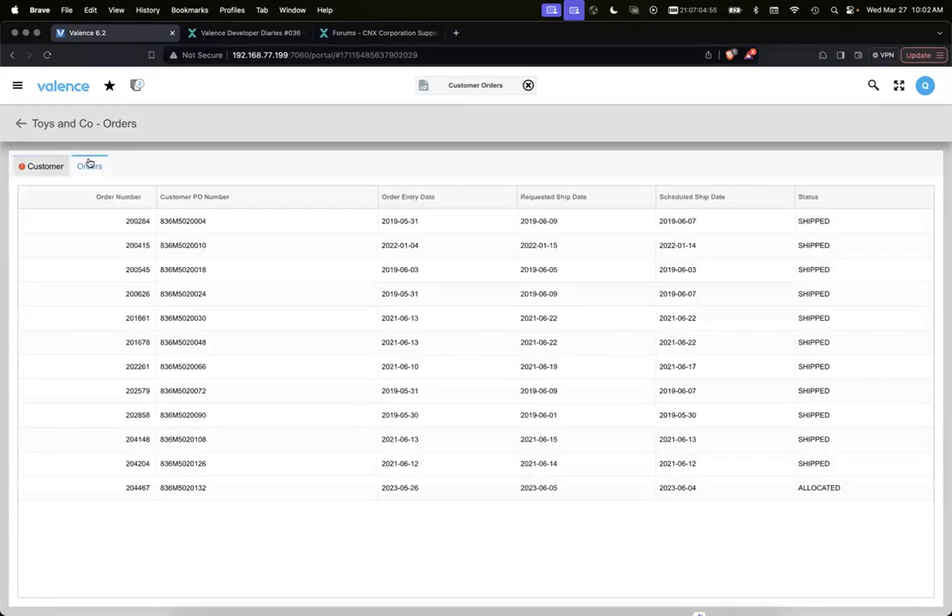
{"action": "left_click", "coordinate": [21, 169]}
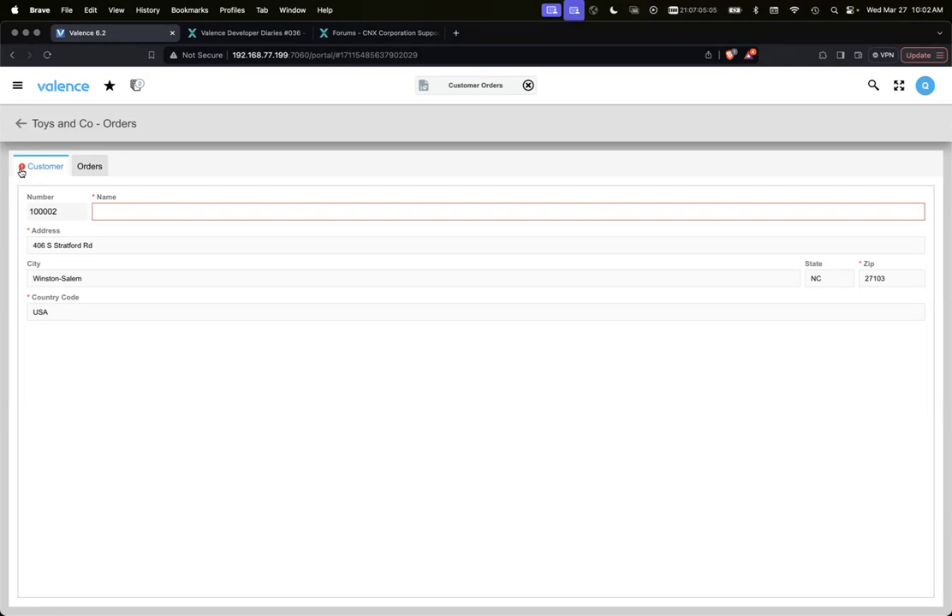
Paste the copied name Toys and Co back into the customer's Name field
{"action": "left_click", "coordinate": [176, 215]}
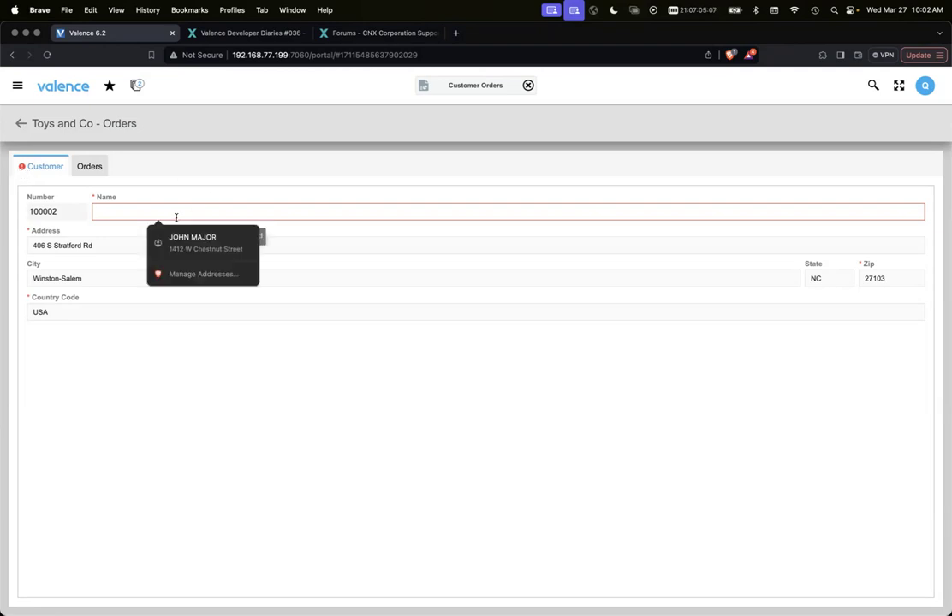
{"action": "key", "text": "super+v"}
{"action": "left_click", "coordinate": [181, 350]}
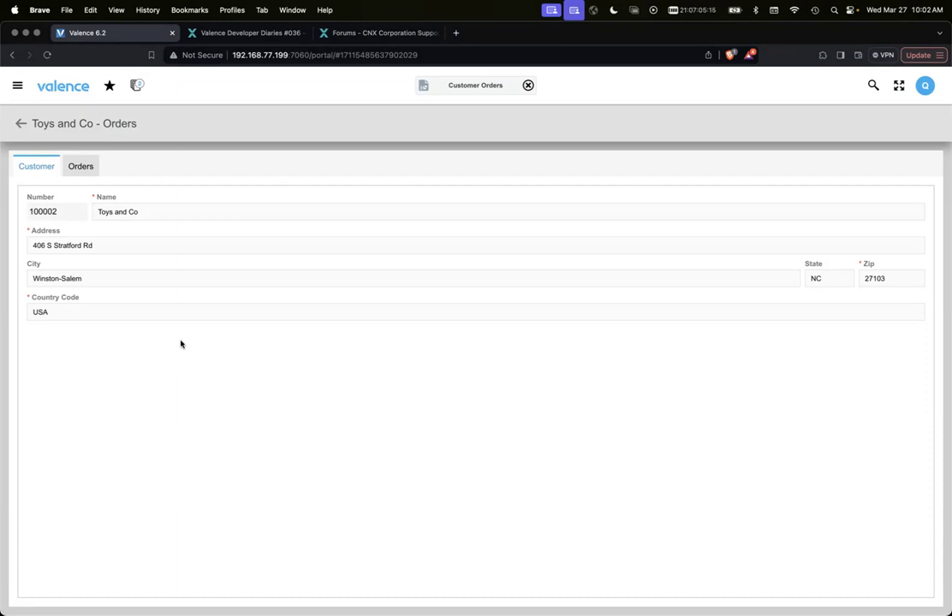
Switch to Nitro App Builder and open the custOrder section of the Customer Orders app for editing
{"action": "left_click", "coordinate": [137, 86]}
{"action": "left_click", "coordinate": [118, 172]}
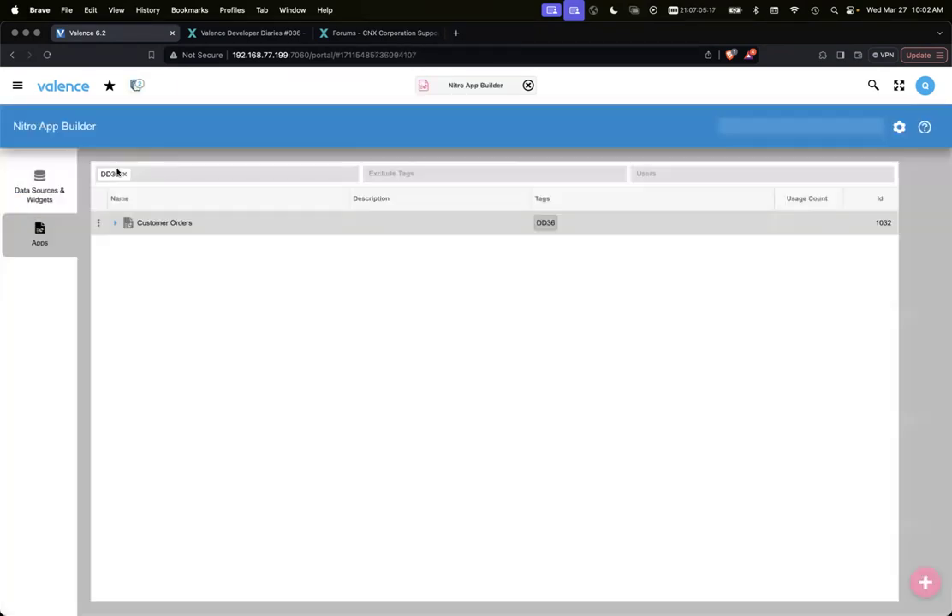
{"action": "left_click", "coordinate": [159, 225]}
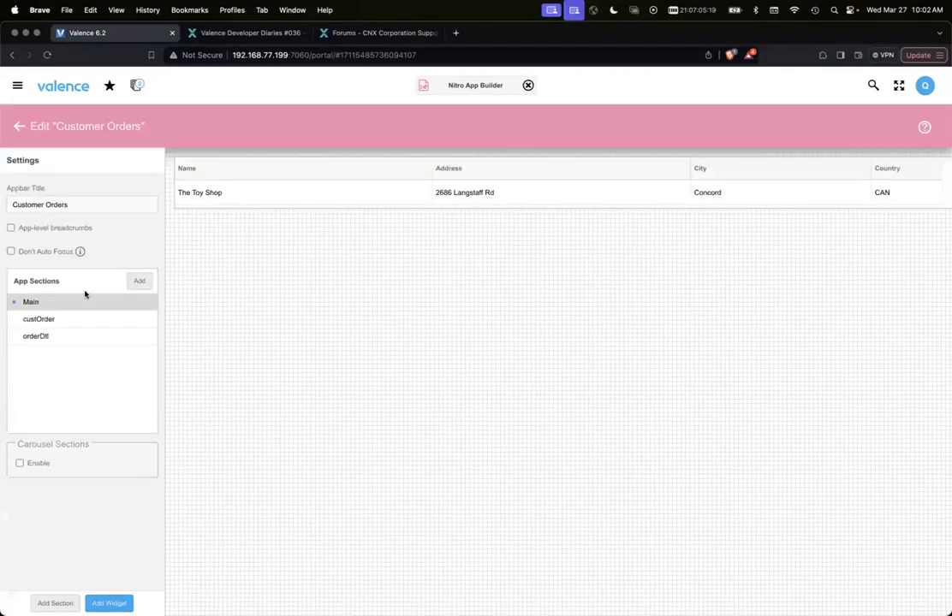
{"action": "left_click", "coordinate": [68, 320]}
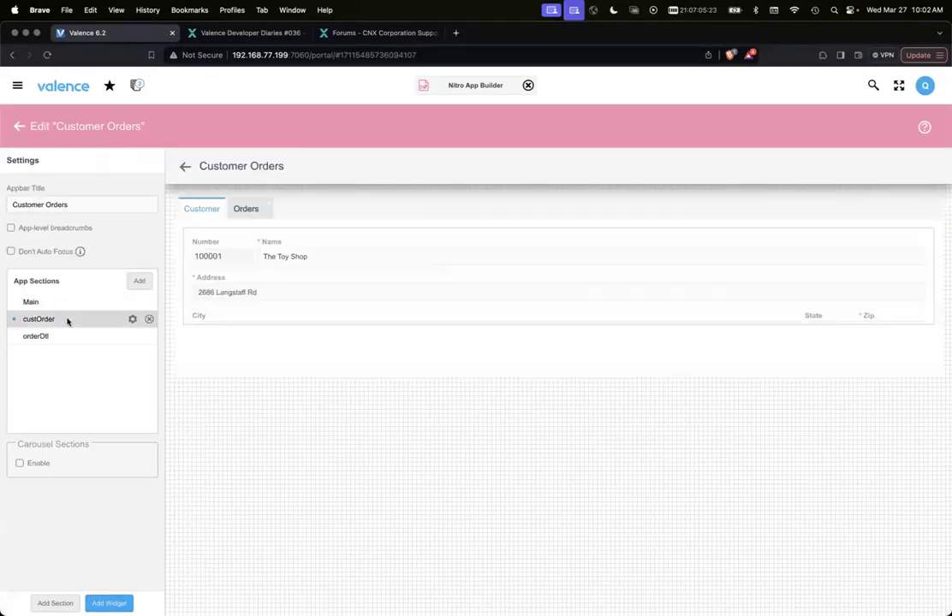
Examine the customer form widget's General app variable links, including the isInvalid property, and close them without saving
{"action": "mouse_move", "coordinate": [318, 303]}
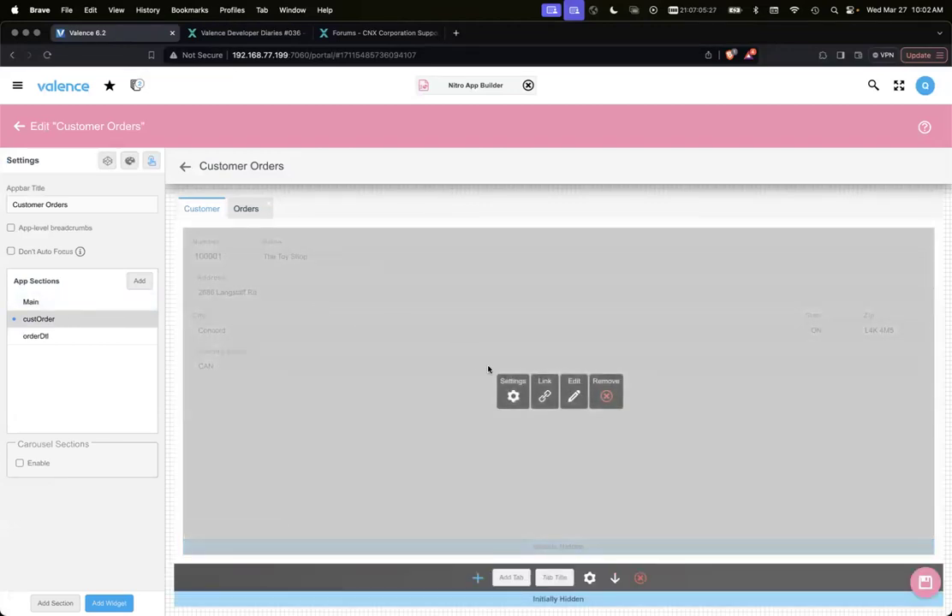
{"action": "left_click", "coordinate": [542, 394]}
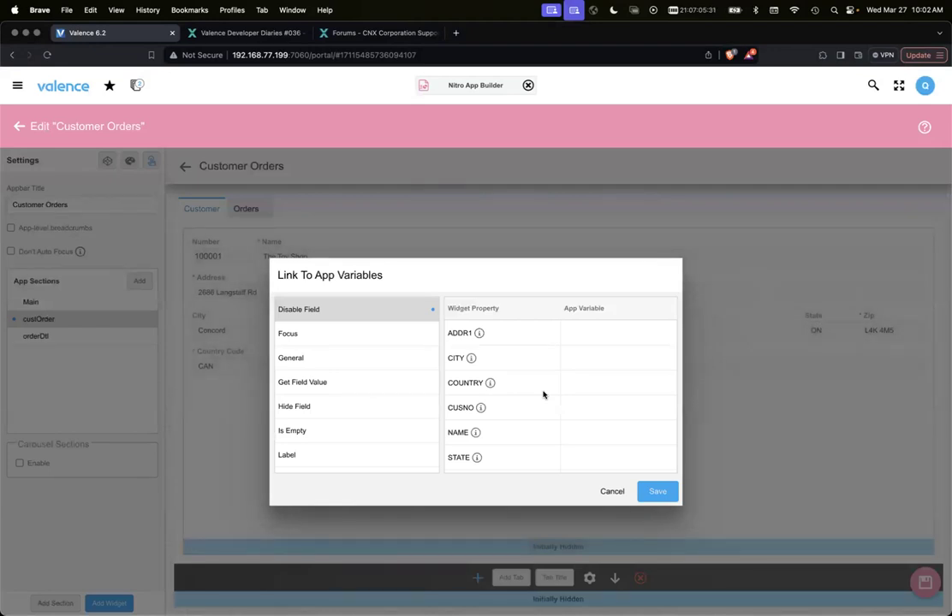
{"action": "left_click", "coordinate": [379, 362]}
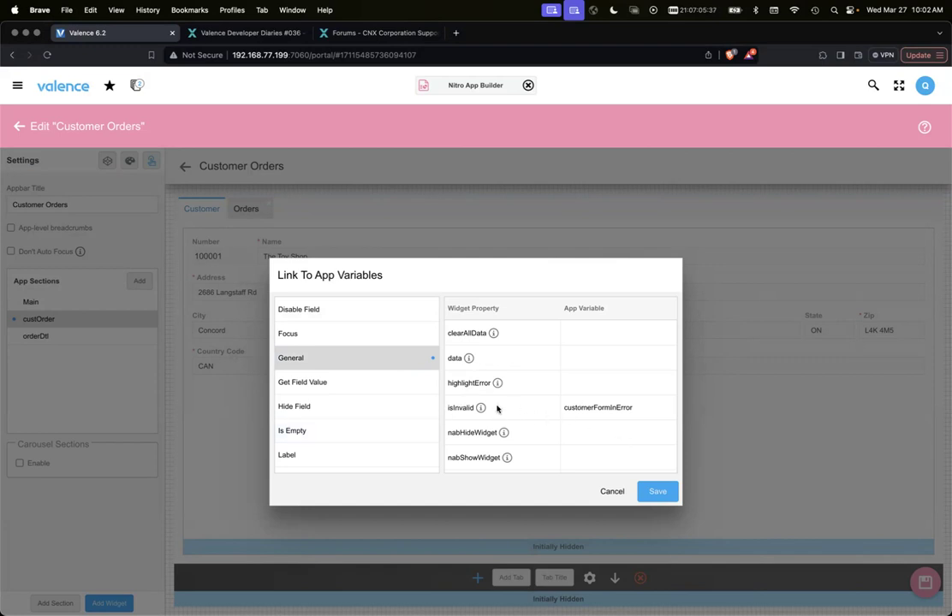
{"action": "mouse_move", "coordinate": [481, 409]}
{"action": "left_click", "coordinate": [609, 491]}
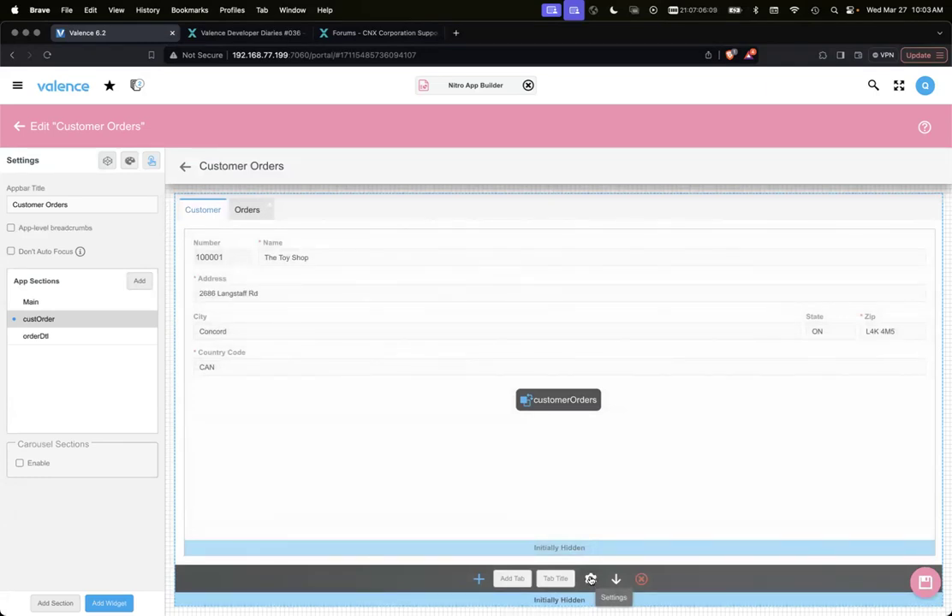
Open the customerOrders tab container's app variable links and examine the Tab 1 properties, including tabError_1
{"action": "left_click", "coordinate": [591, 579]}
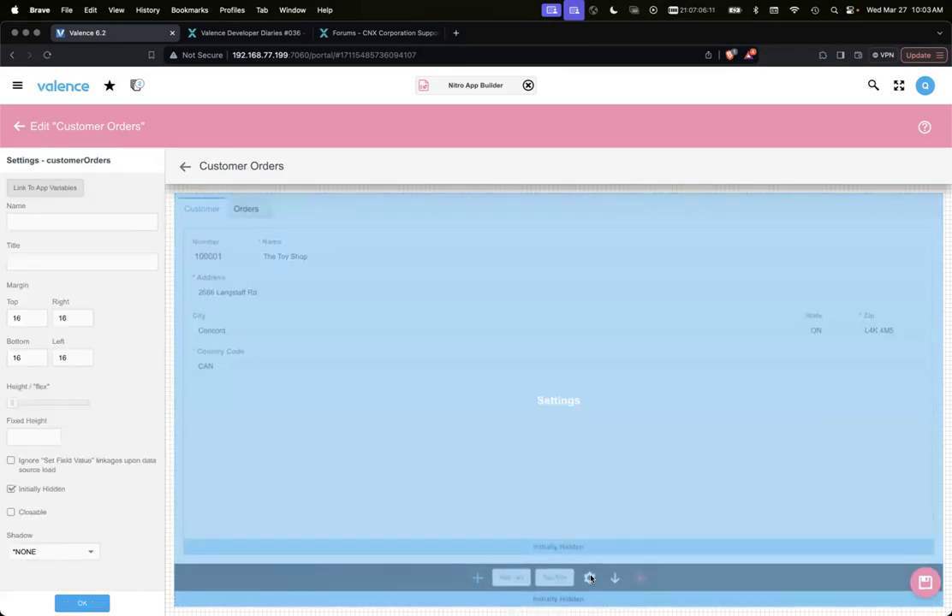
{"action": "left_click", "coordinate": [53, 189]}
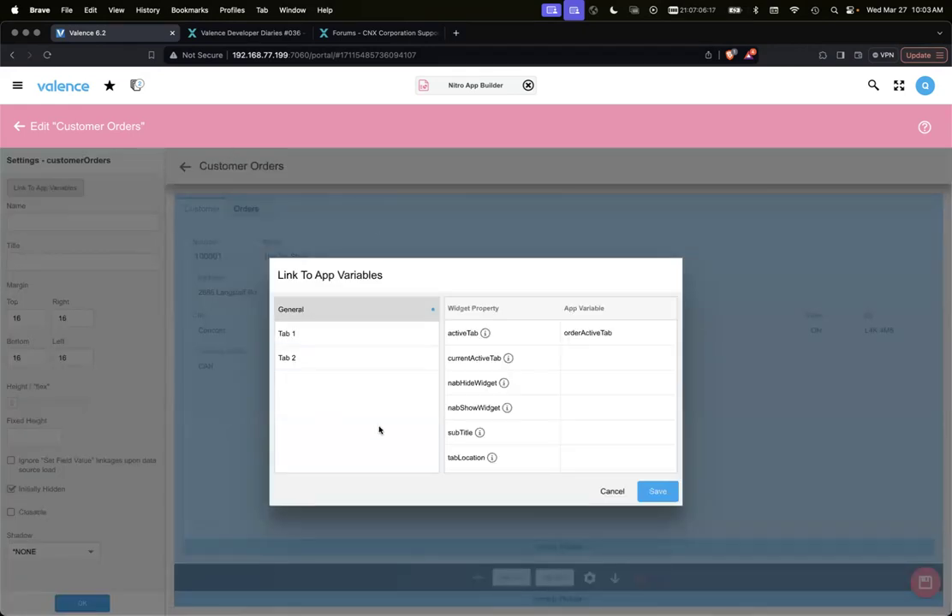
{"action": "left_click", "coordinate": [326, 340]}
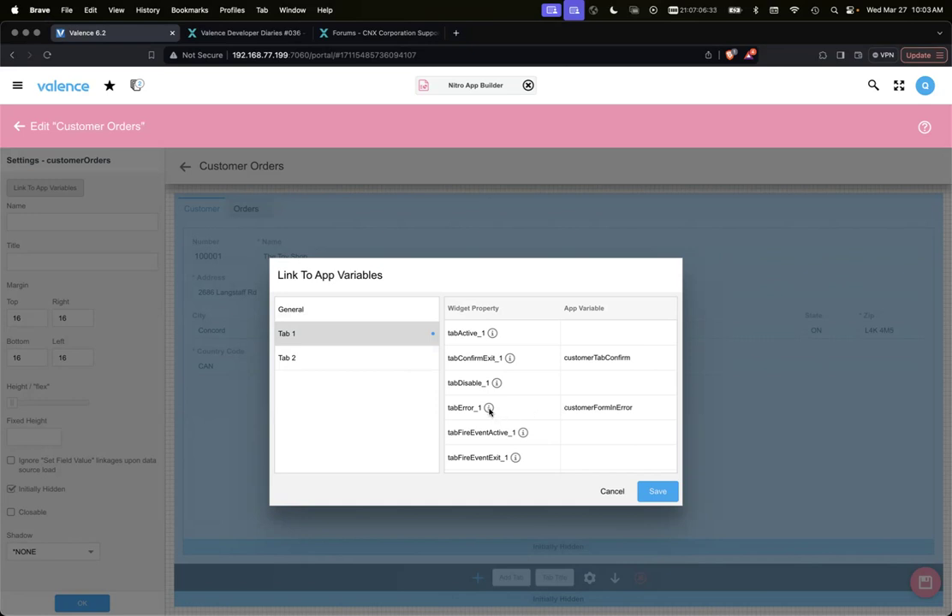
{"action": "mouse_move", "coordinate": [489, 410]}
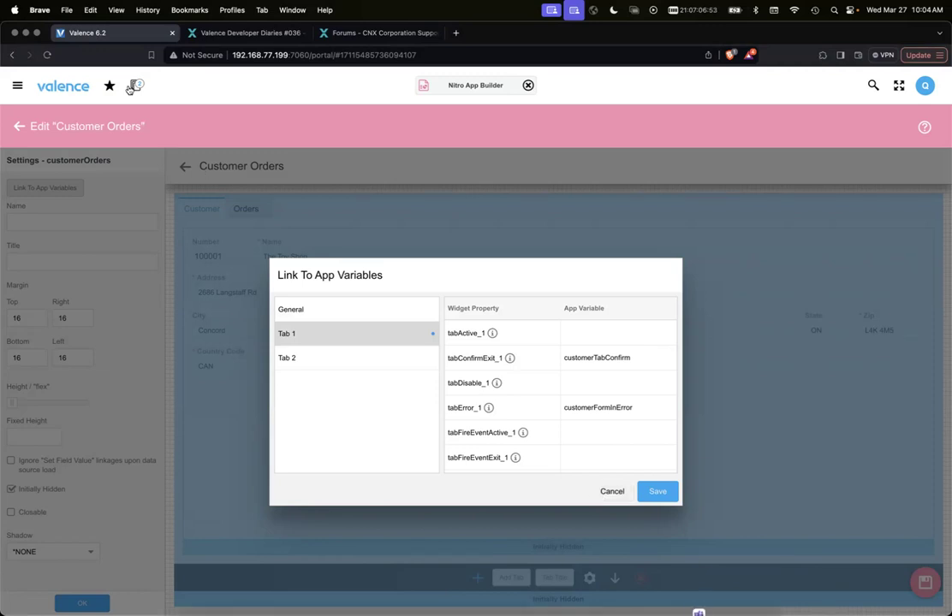
Switch back to the running Customer Orders app and clear the State field of Toys and Co
{"action": "mouse_move", "coordinate": [115, 75]}
{"action": "left_click", "coordinate": [123, 129]}
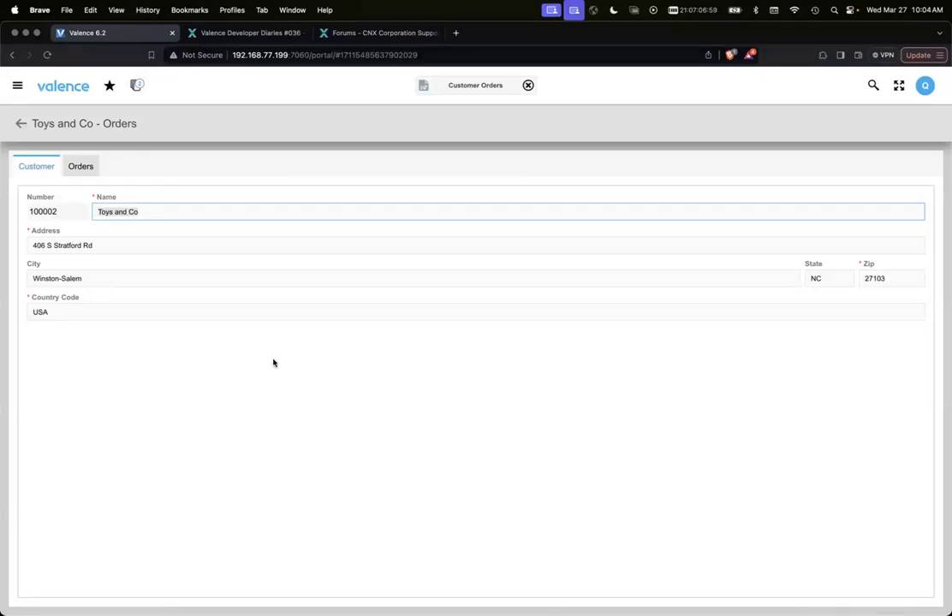
{"action": "left_click", "coordinate": [213, 213]}
{"action": "left_click", "coordinate": [826, 276]}
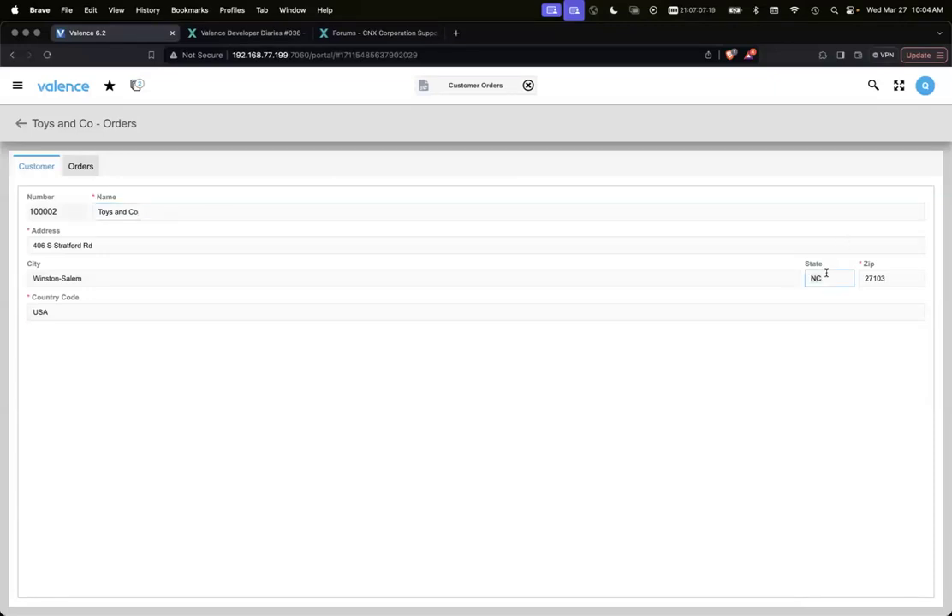
{"action": "key", "text": "BackSpace"}
{"action": "key", "text": "BackSpace"}
Try leaving the customer form for the order list and decline the confirmation, then switch again and accept it
{"action": "left_click", "coordinate": [84, 166]}
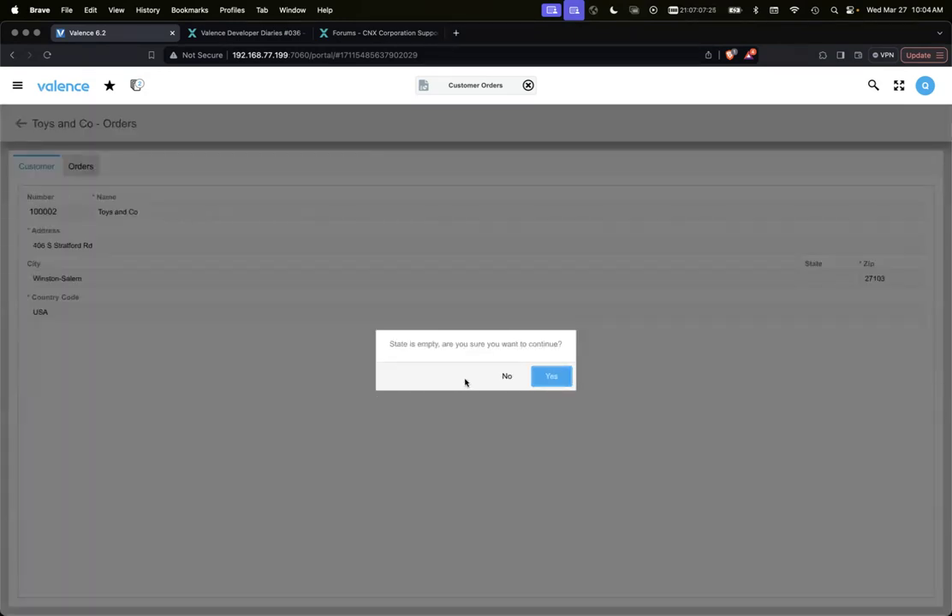
{"action": "left_click", "coordinate": [506, 378]}
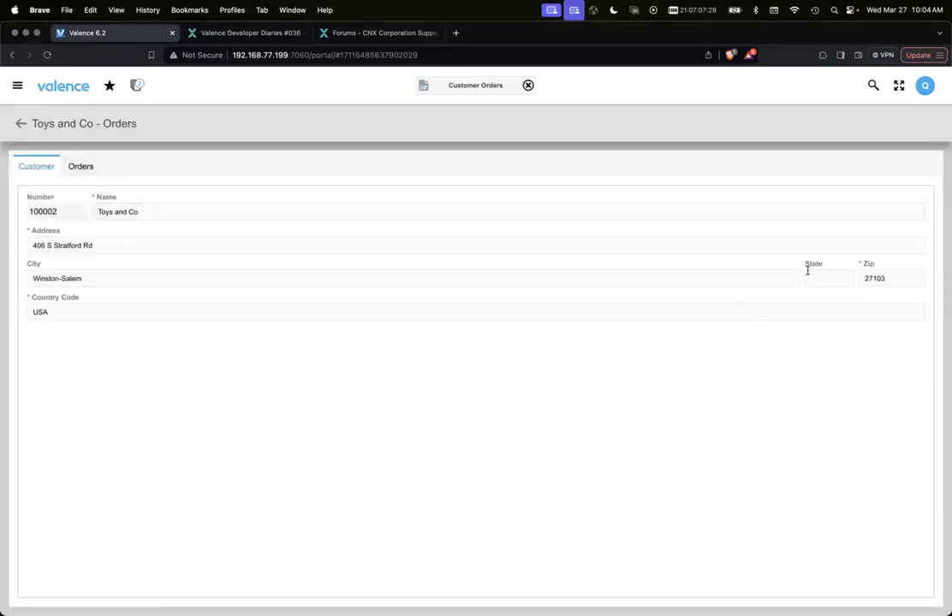
{"action": "left_click", "coordinate": [80, 166]}
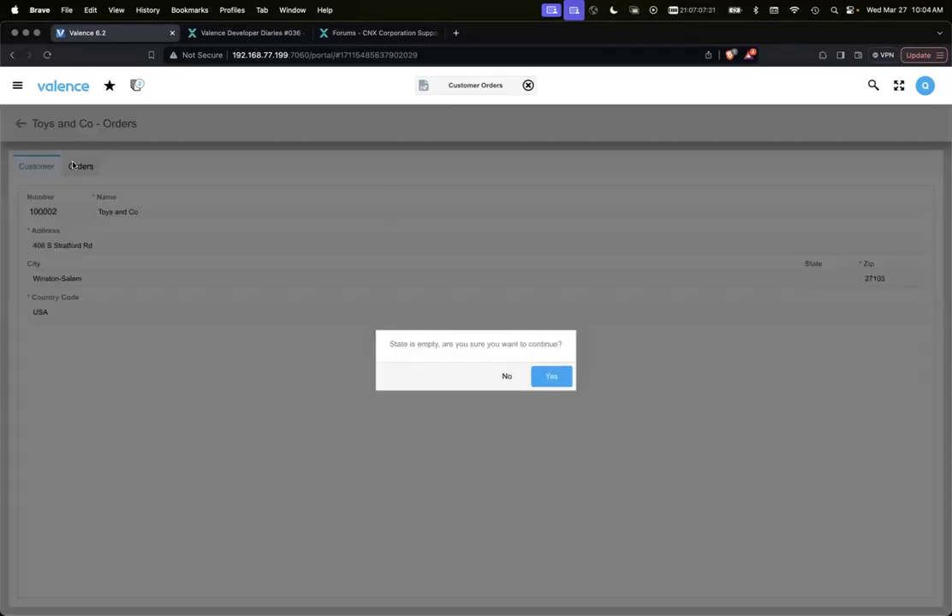
{"action": "left_click", "coordinate": [549, 376]}
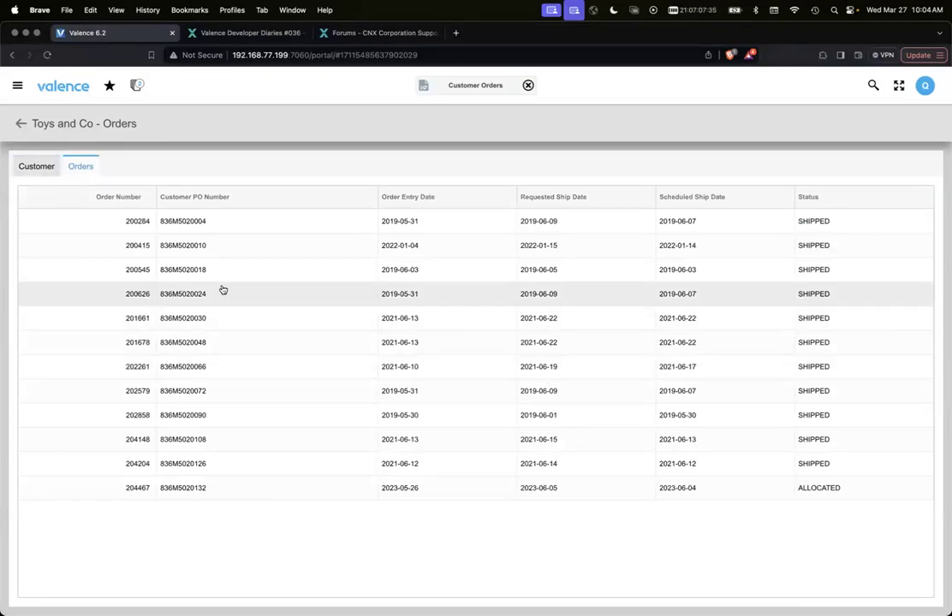
Return to Nitro App Builder and close the tab container's app variable links without saving
{"action": "left_click", "coordinate": [135, 92]}
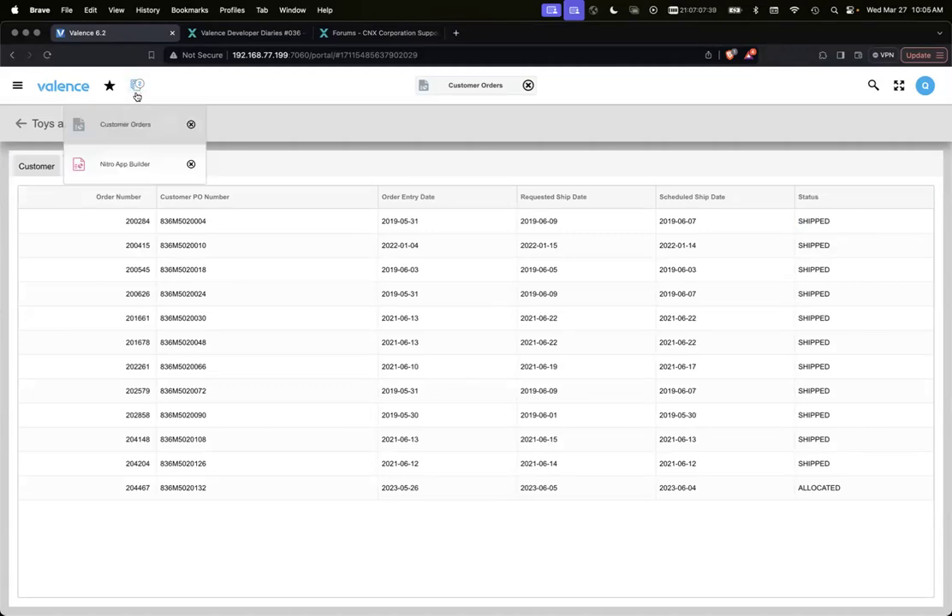
{"action": "left_click", "coordinate": [128, 164]}
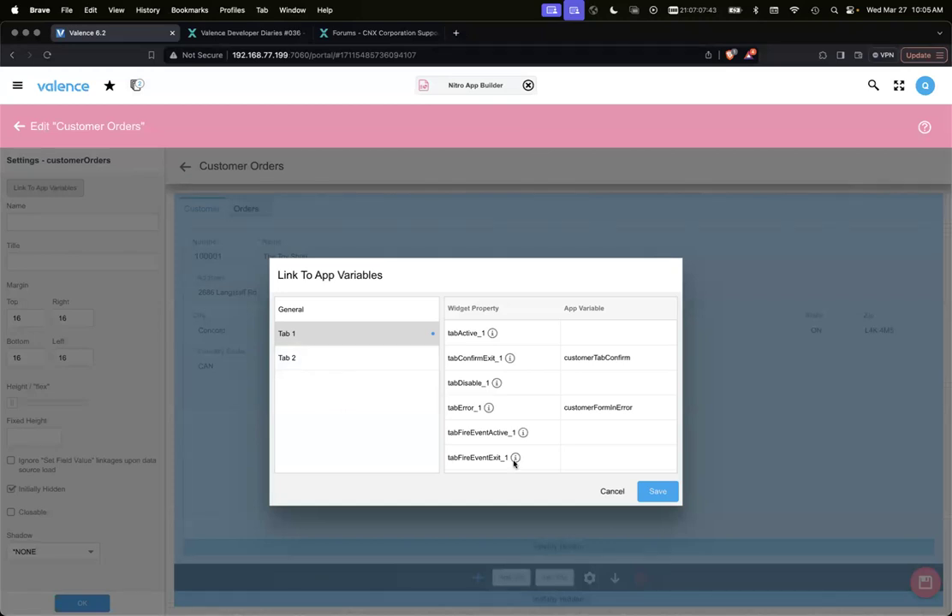
{"action": "left_click", "coordinate": [605, 494]}
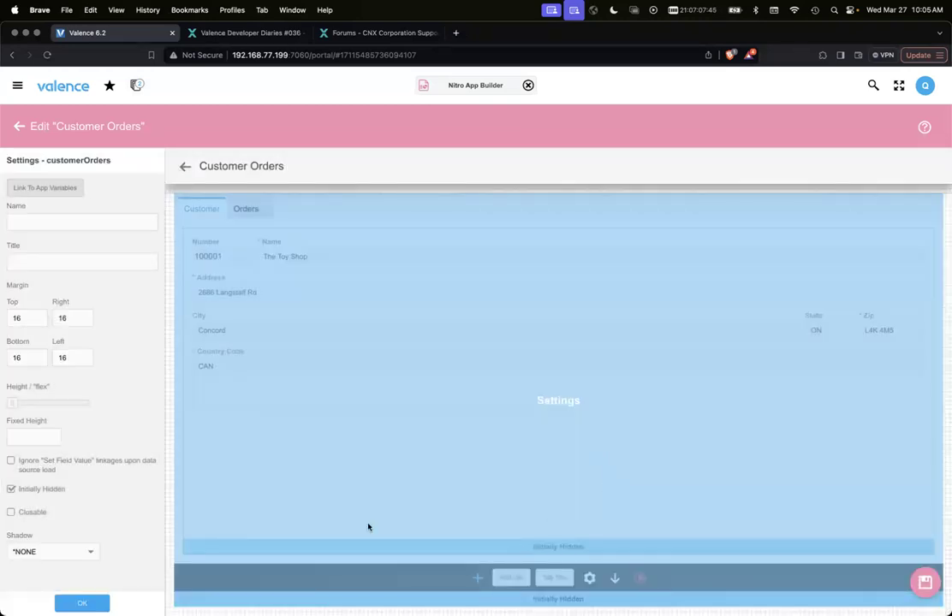
Open the customer form widget's app variable links, examine the Get Field Value properties including STATE, and close them without saving
{"action": "left_click", "coordinate": [457, 432]}
{"action": "mouse_move", "coordinate": [608, 461]}
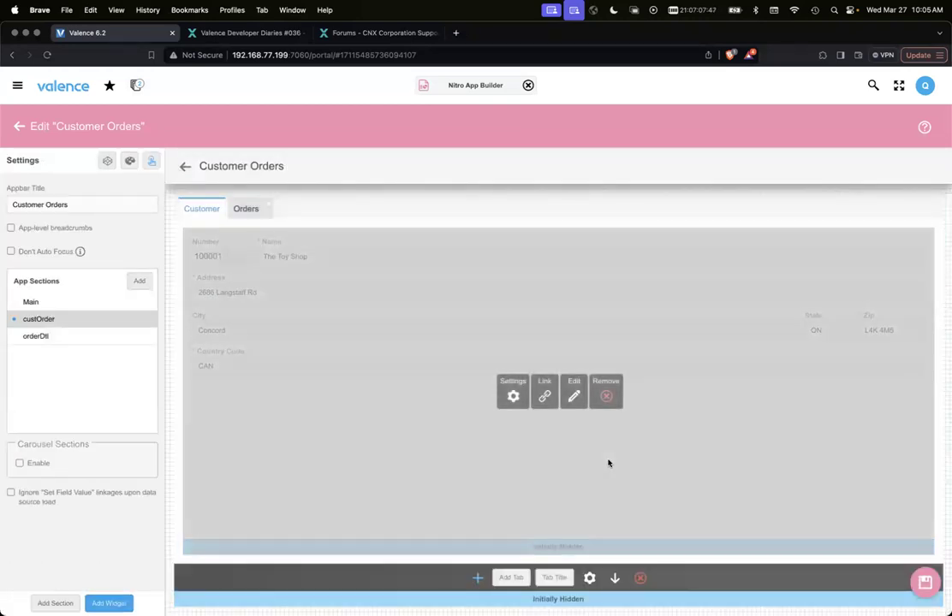
{"action": "left_click", "coordinate": [542, 396]}
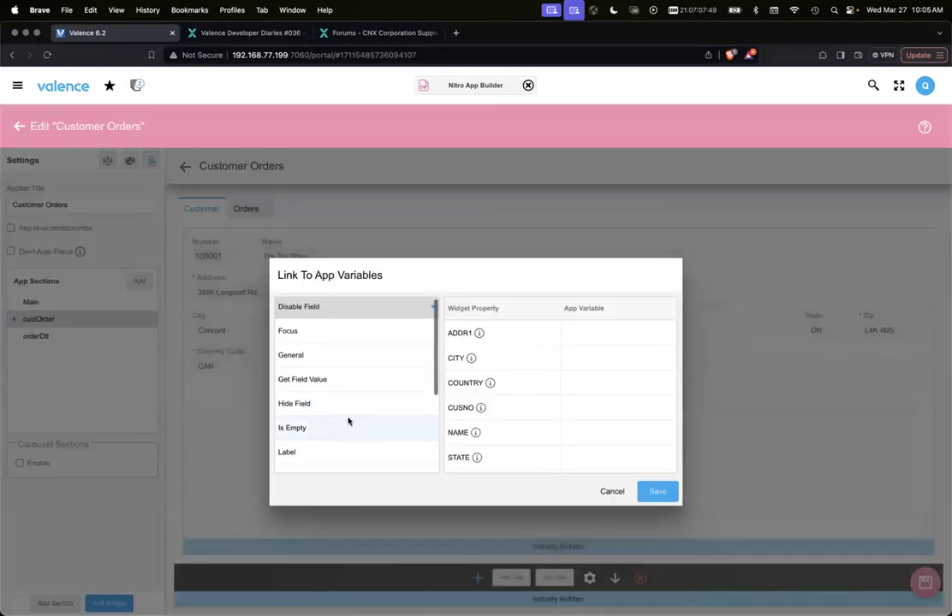
{"action": "scroll", "coordinate": [351, 420], "scroll_direction": "down", "scroll_amount": 3}
{"action": "scroll", "coordinate": [348, 422], "scroll_direction": "up", "scroll_amount": 3}
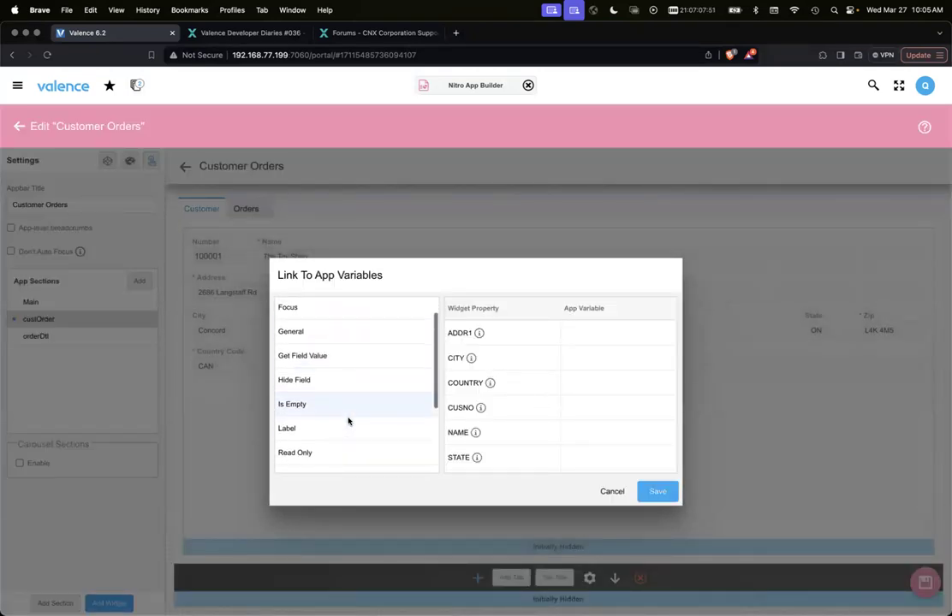
{"action": "left_click", "coordinate": [316, 357]}
{"action": "scroll", "coordinate": [533, 387], "scroll_direction": "down", "scroll_amount": 3}
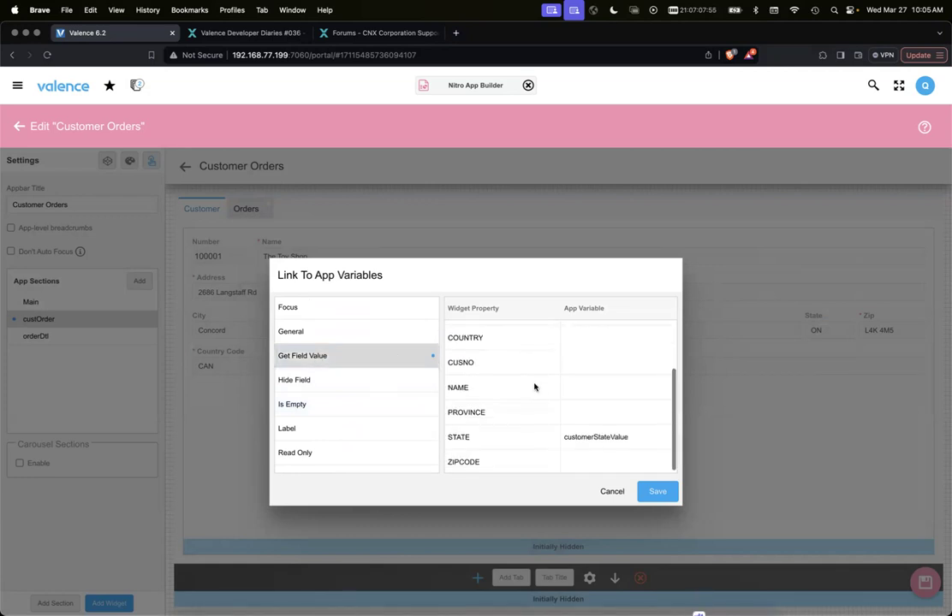
{"action": "scroll", "coordinate": [506, 372], "scroll_direction": "up", "scroll_amount": 3}
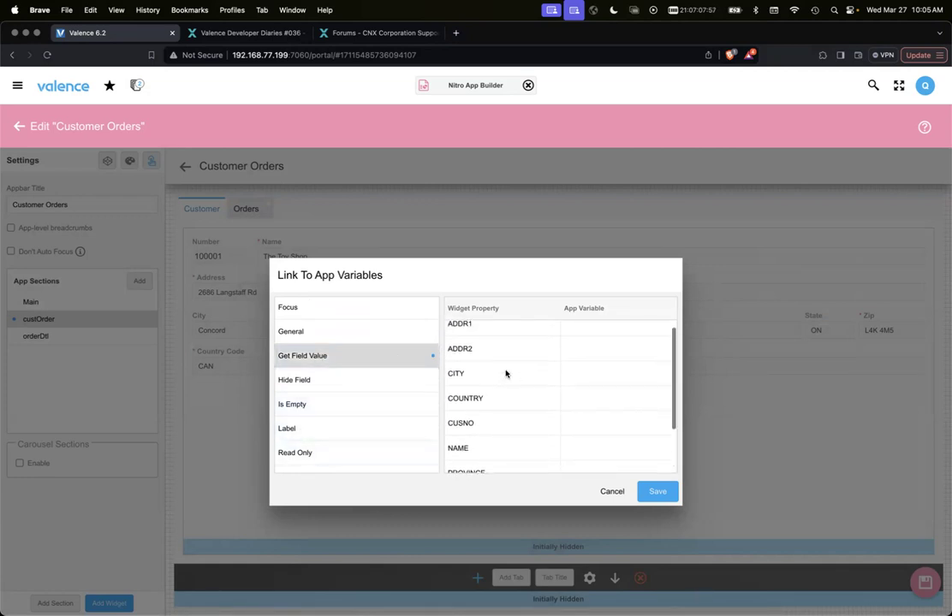
{"action": "scroll", "coordinate": [506, 373], "scroll_direction": "down", "scroll_amount": 3}
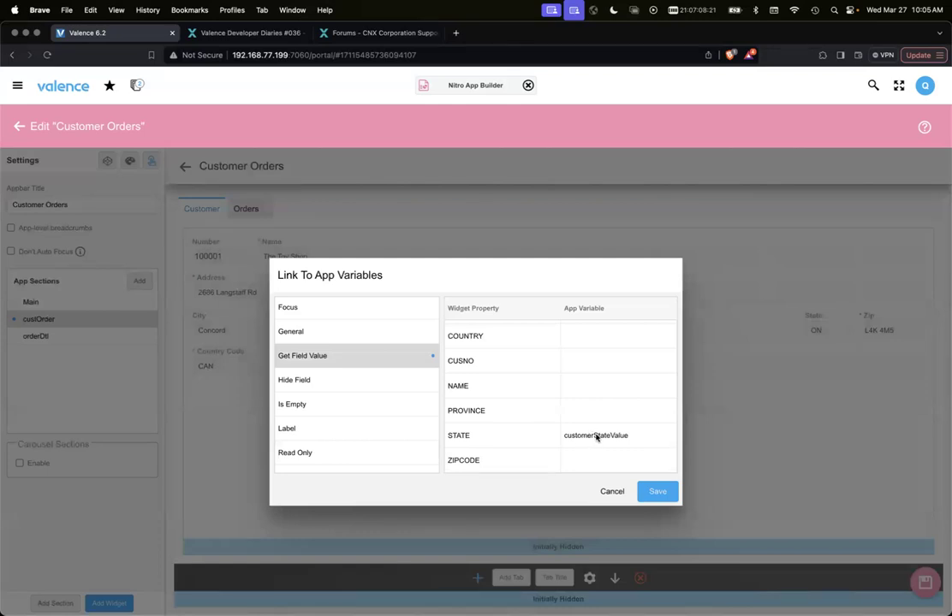
{"action": "left_click", "coordinate": [608, 492]}
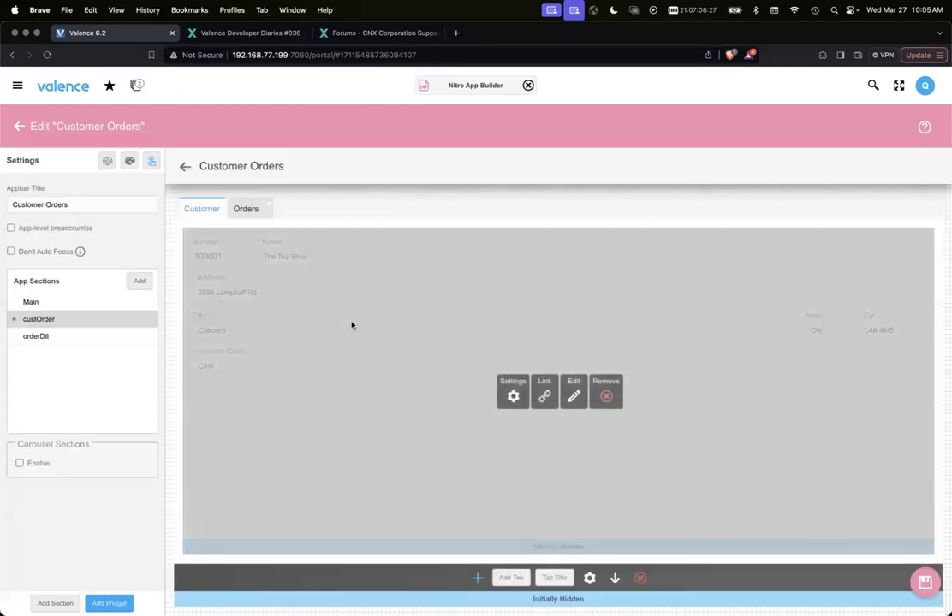
Open the customerOrders tab container's app variable links and read the description of Tab 1's tabConfirmExit_1 property
{"action": "left_click", "coordinate": [590, 576]}
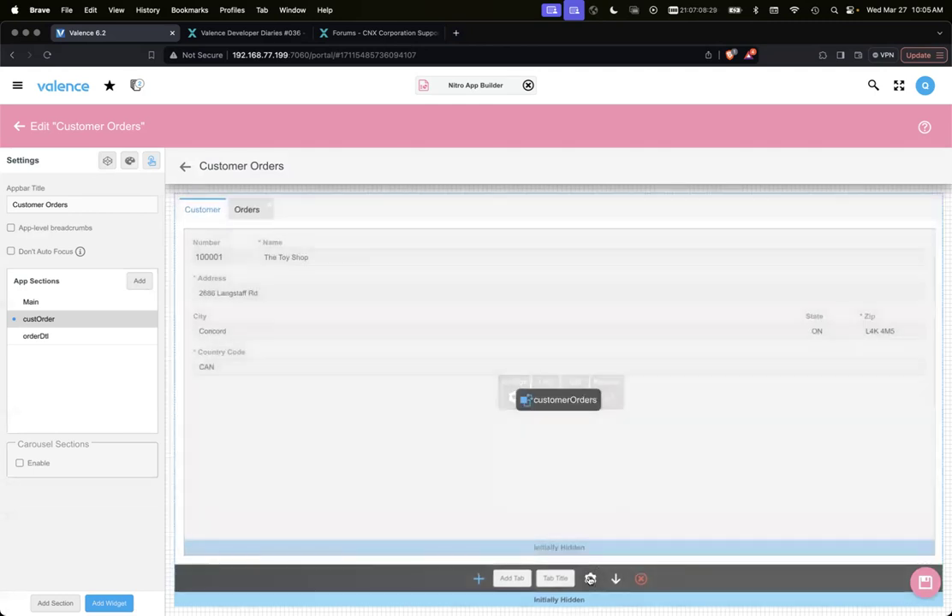
{"action": "left_click", "coordinate": [70, 188]}
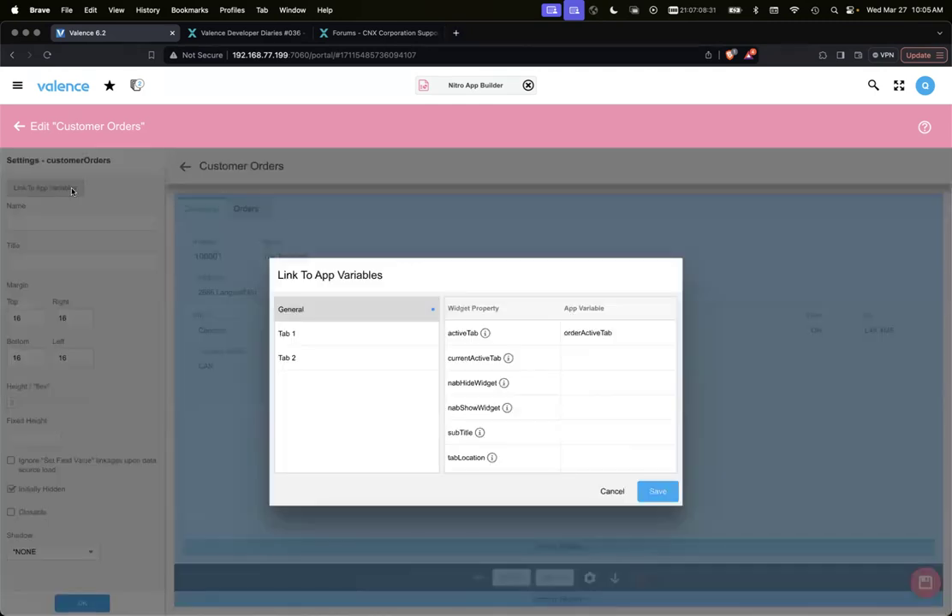
{"action": "left_click", "coordinate": [317, 341]}
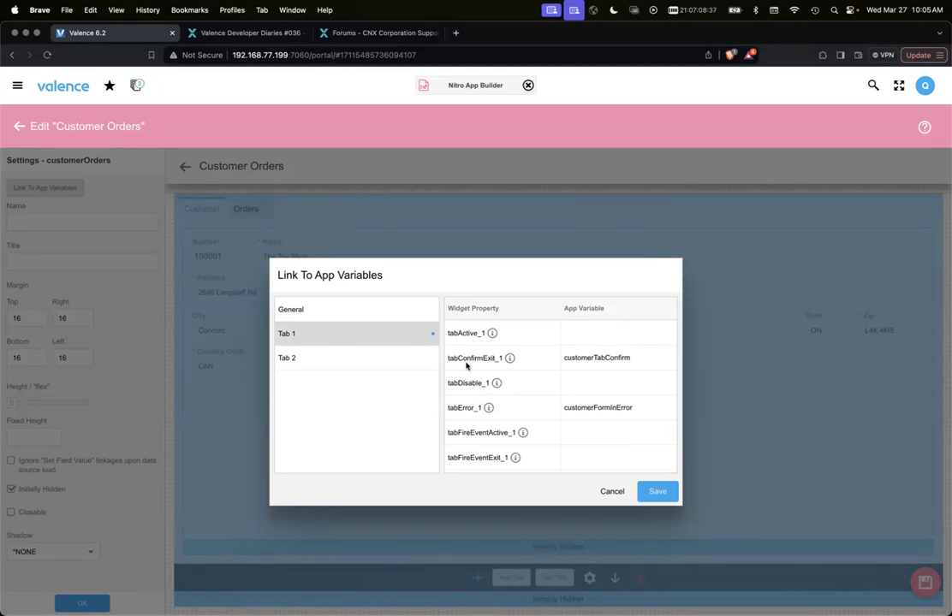
{"action": "mouse_move", "coordinate": [509, 360]}
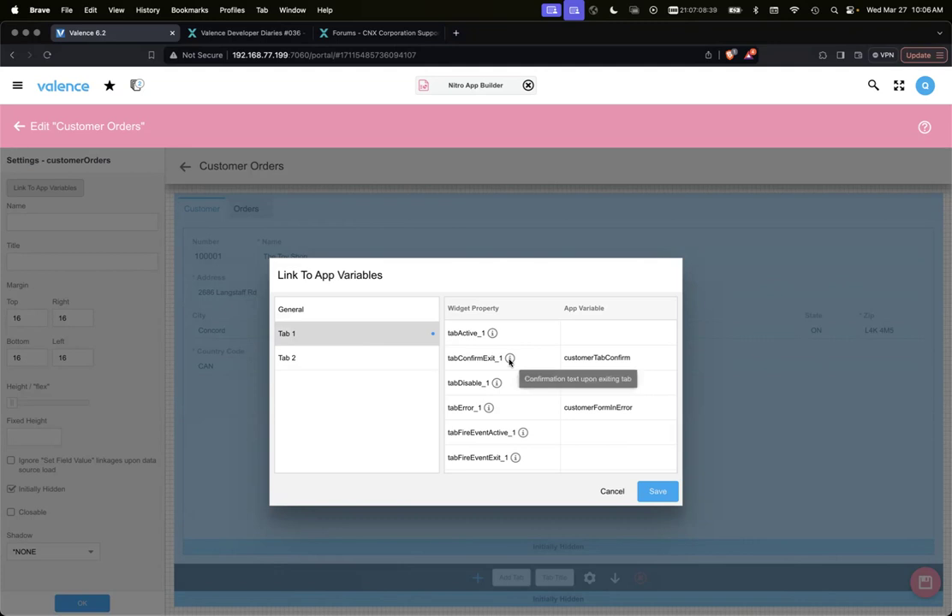
Compare the Tab 2 properties with Tab 1's exit confirmation link, and close the tab container's links and settings without changes
{"action": "left_click", "coordinate": [315, 359]}
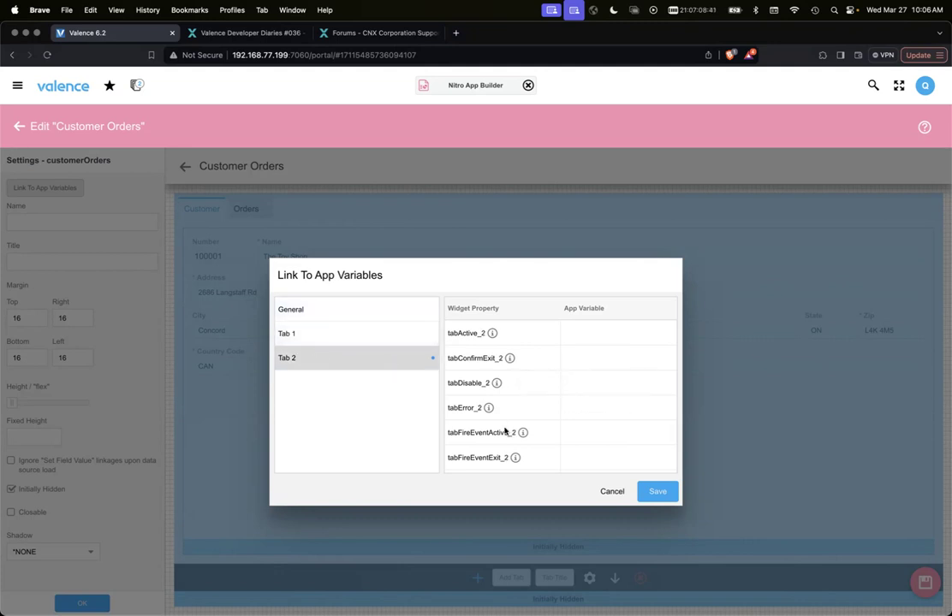
{"action": "scroll", "coordinate": [505, 433], "scroll_direction": "down", "scroll_amount": 4}
{"action": "scroll", "coordinate": [503, 419], "scroll_direction": "up", "scroll_amount": 4}
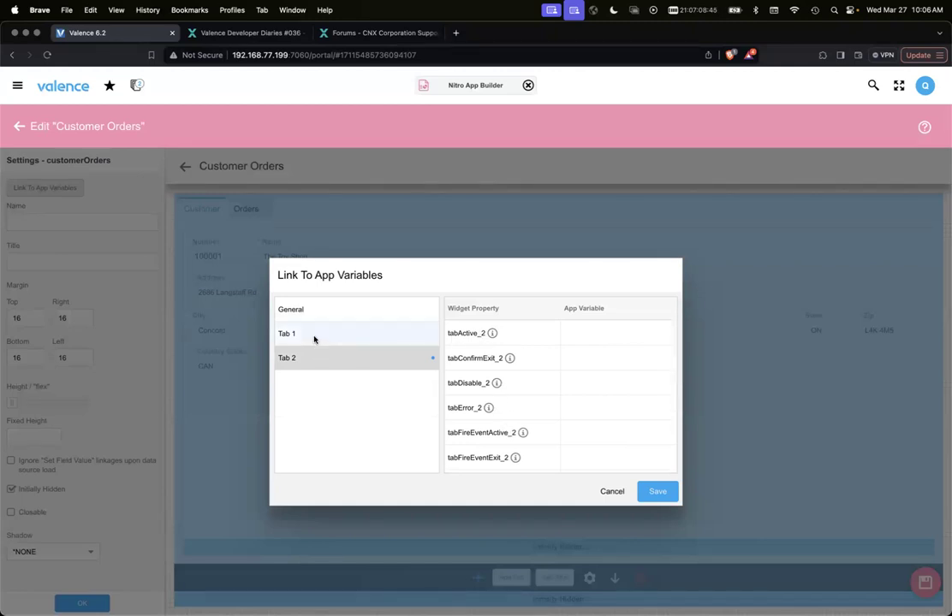
{"action": "left_click", "coordinate": [314, 338]}
{"action": "mouse_move", "coordinate": [510, 363]}
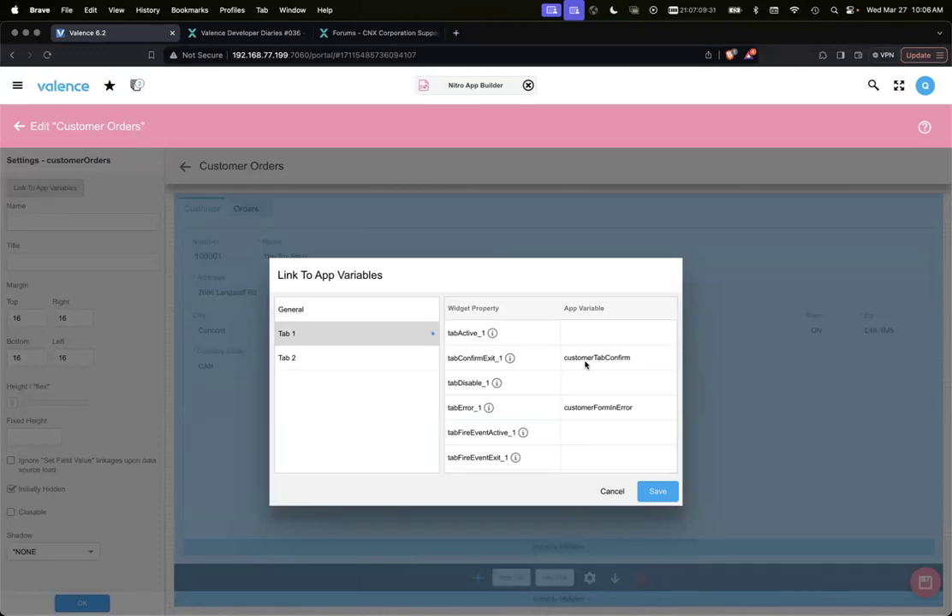
{"action": "left_click", "coordinate": [613, 492]}
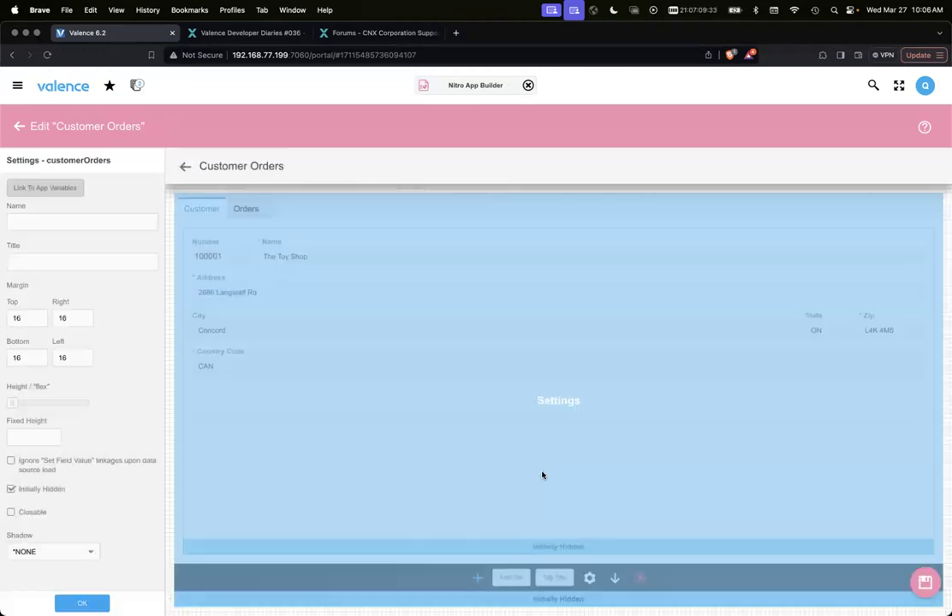
{"action": "left_click", "coordinate": [81, 602]}
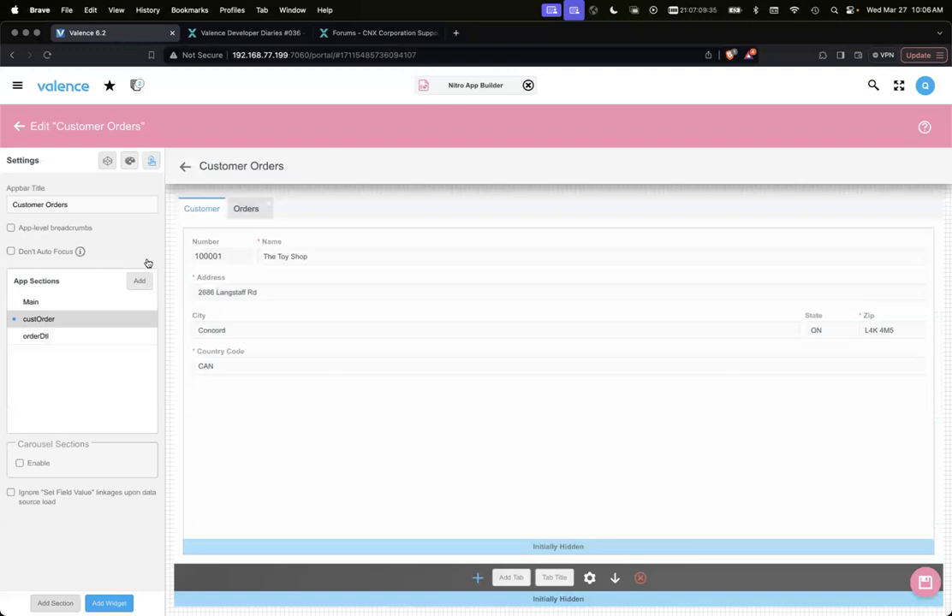
Filter the app variables by "customertabcon", examine the customerTabConfirm expression, and return to the app layout
{"action": "left_click", "coordinate": [108, 162]}
{"action": "left_click", "coordinate": [828, 173]}
{"action": "type", "text": "c"}
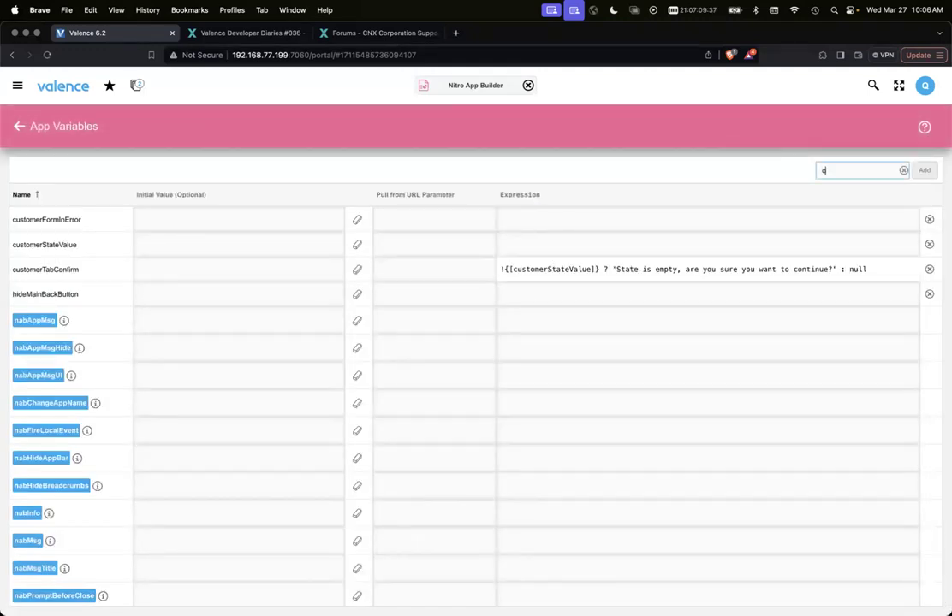
{"action": "type", "text": "ustomerta"}
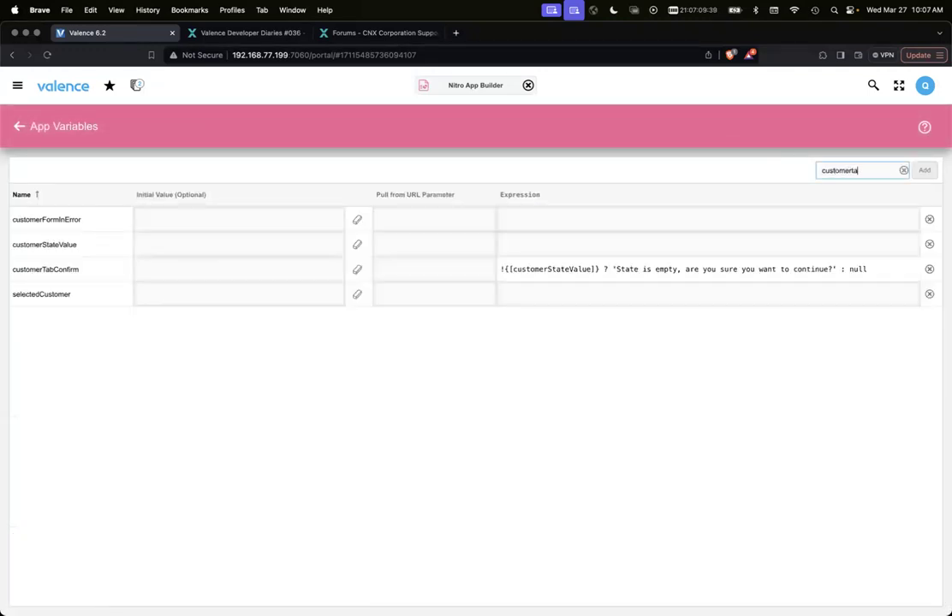
{"action": "type", "text": "bcon"}
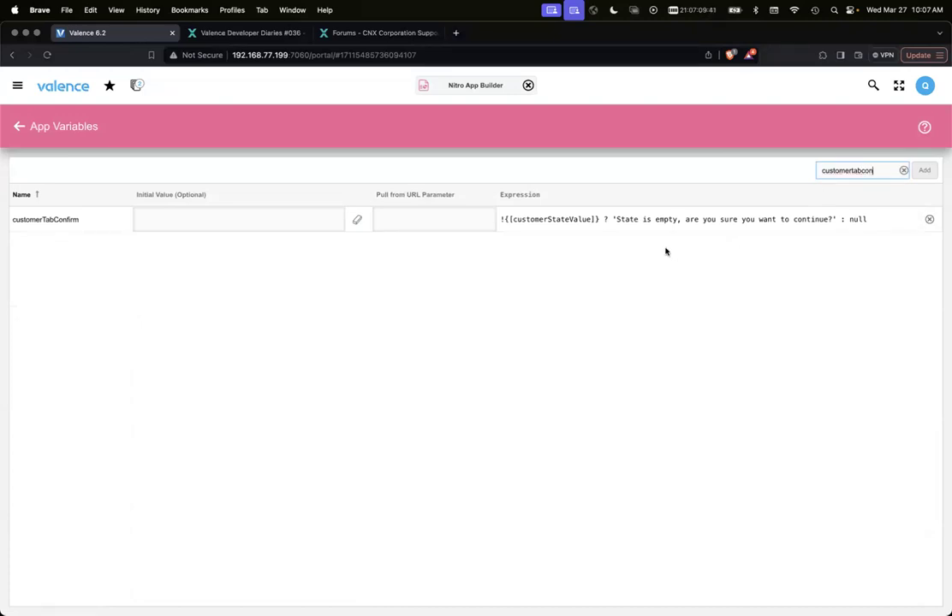
{"action": "left_click", "coordinate": [587, 224]}
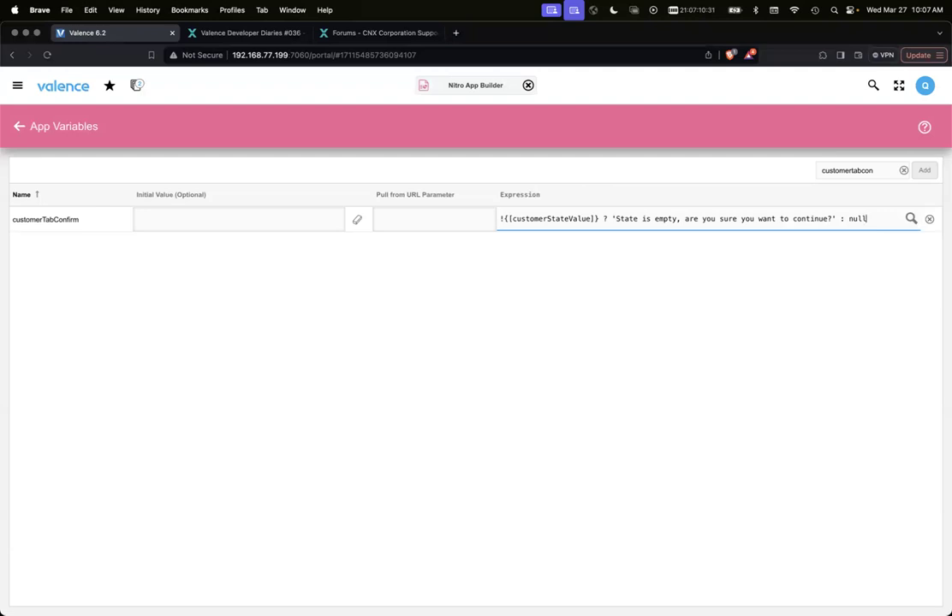
{"action": "left_click", "coordinate": [395, 477]}
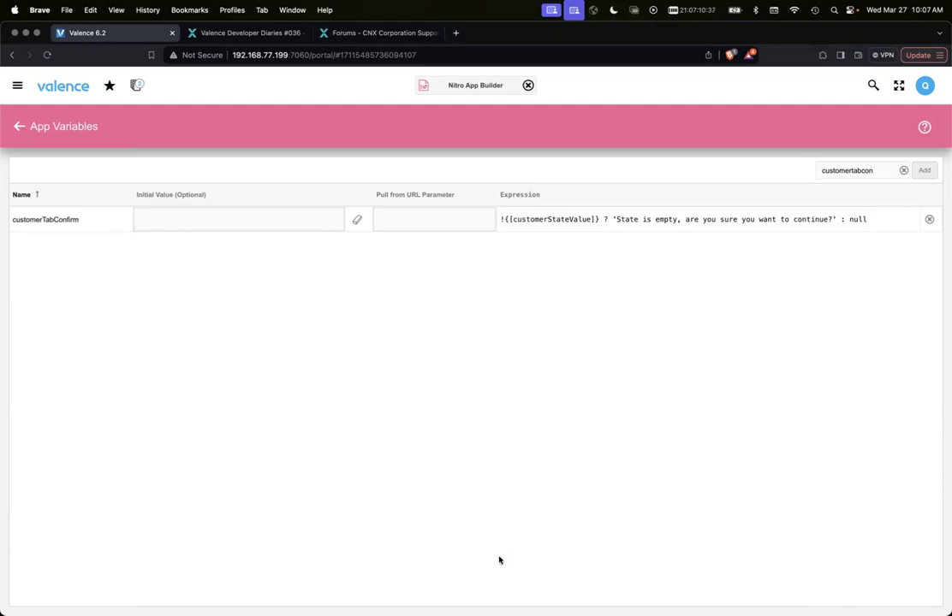
{"action": "left_click", "coordinate": [19, 127]}
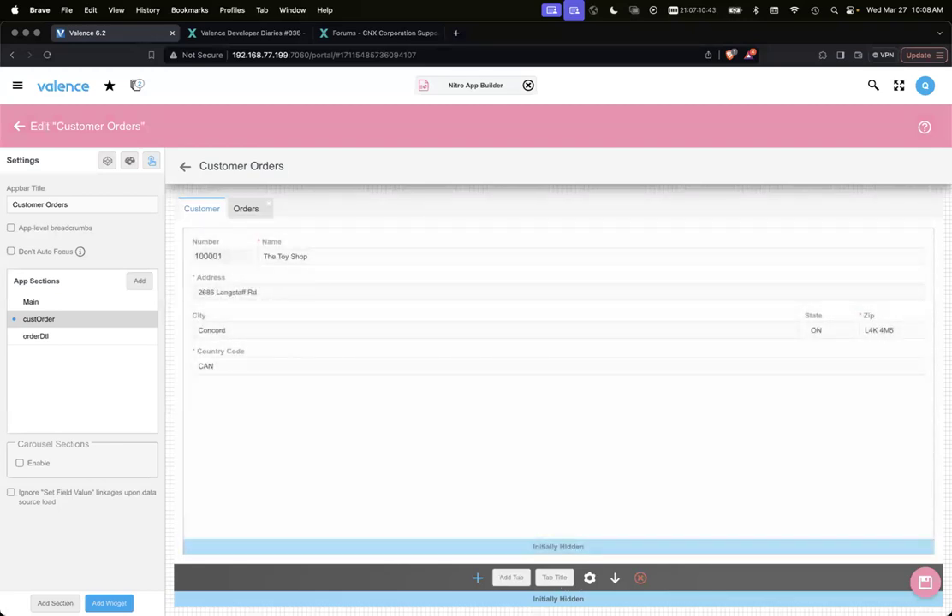
Reopen the tab container's app variable links, examine Tab 1's tabFireEventActive_1 and tabFireEventExit_1 properties, and close the links without saving
{"action": "left_click", "coordinate": [589, 578]}
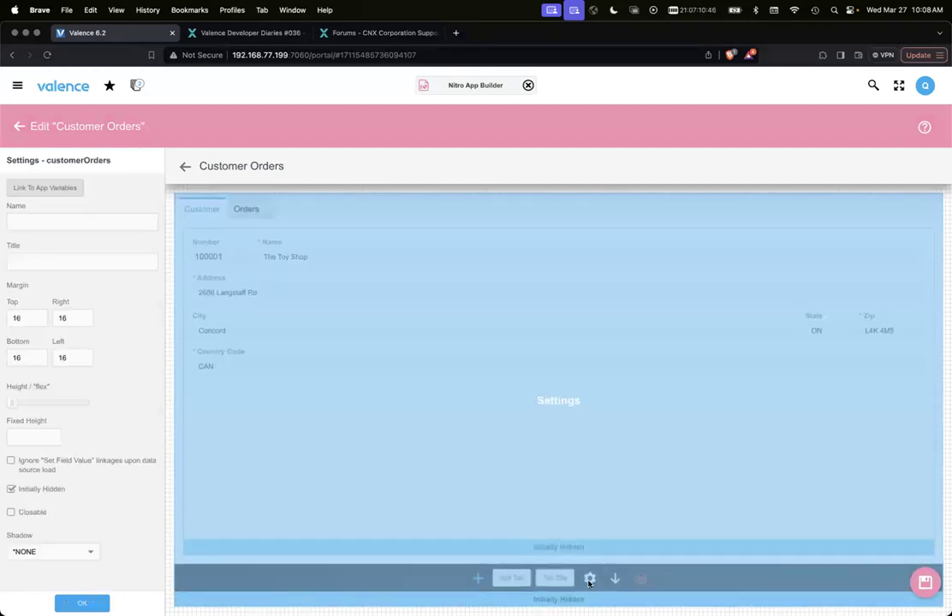
{"action": "left_click", "coordinate": [70, 187]}
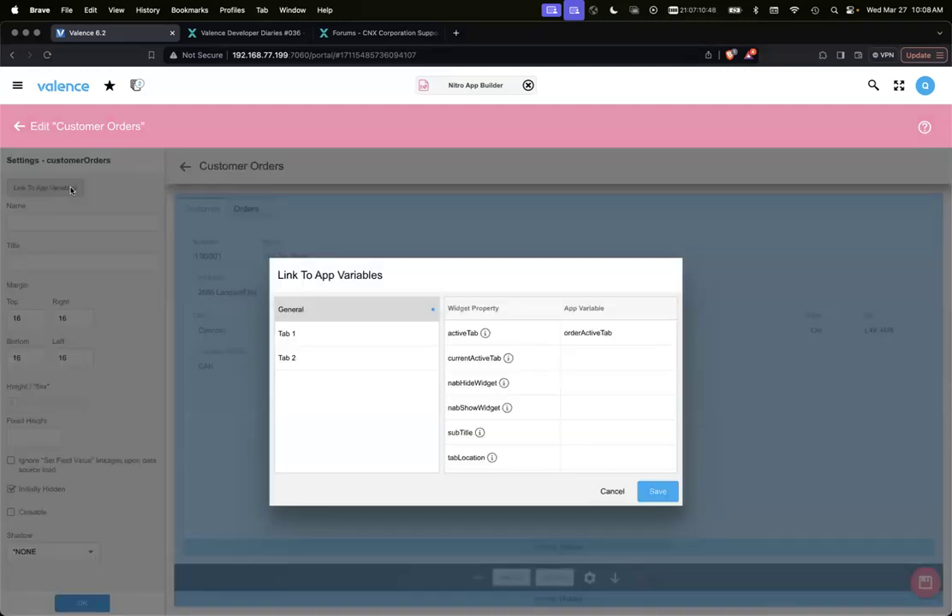
{"action": "left_click", "coordinate": [349, 335]}
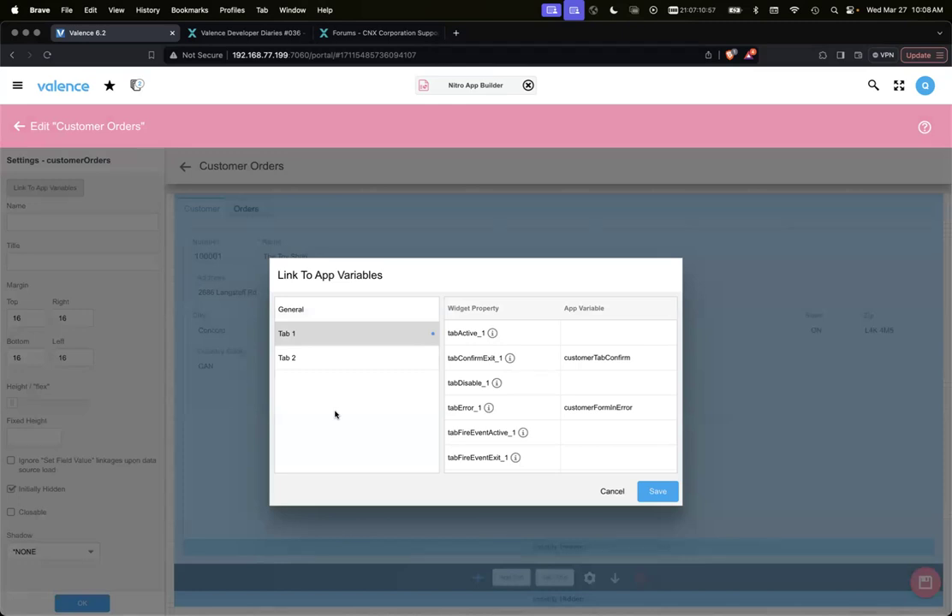
{"action": "scroll", "coordinate": [495, 432], "scroll_direction": "down", "scroll_amount": 1}
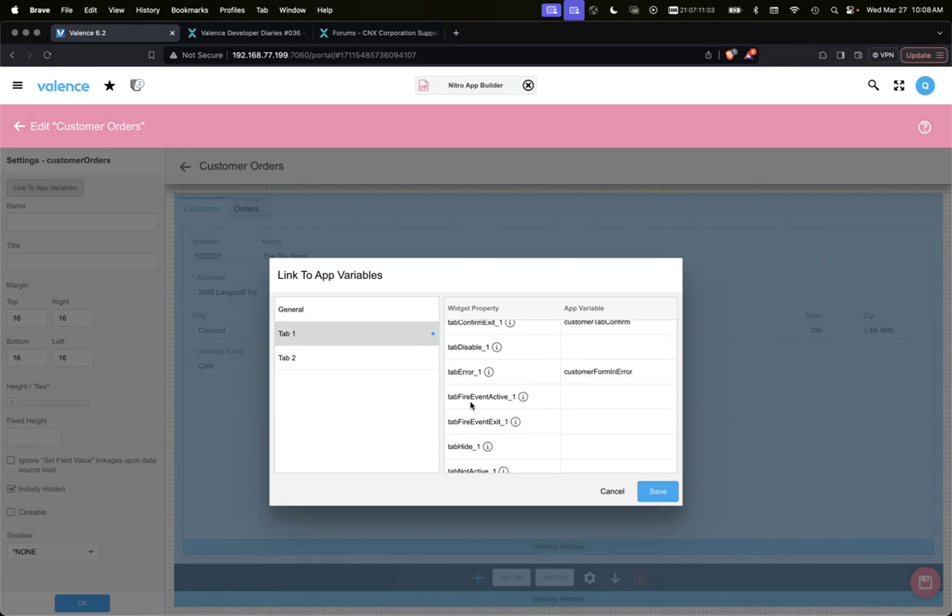
{"action": "mouse_move", "coordinate": [523, 399]}
{"action": "mouse_move", "coordinate": [515, 424]}
{"action": "left_click", "coordinate": [598, 493]}
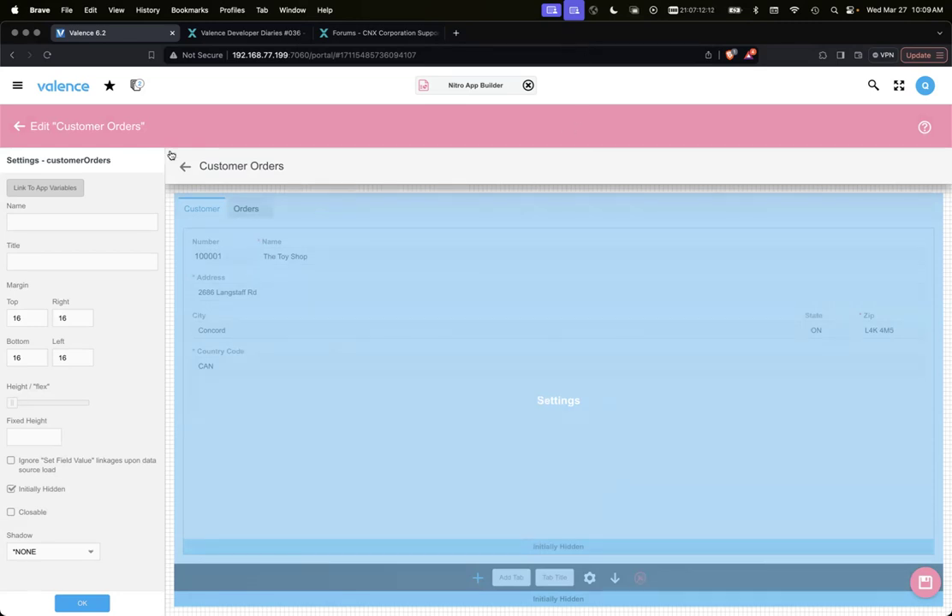
Switch to the running Customer Orders app, view the details of three Toys and Co orders in turn, and return to the customer list
{"action": "left_click", "coordinate": [130, 83]}
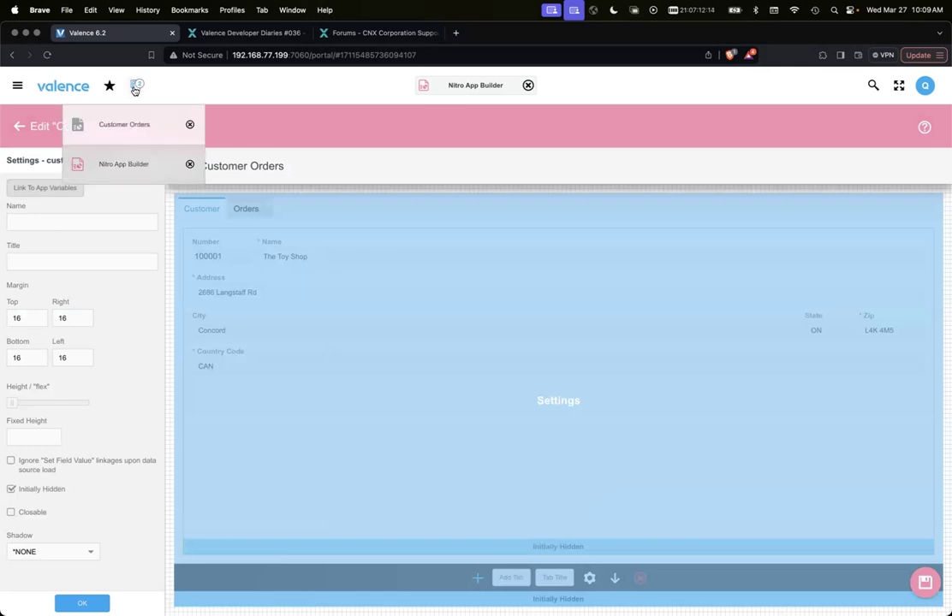
{"action": "left_click", "coordinate": [114, 127]}
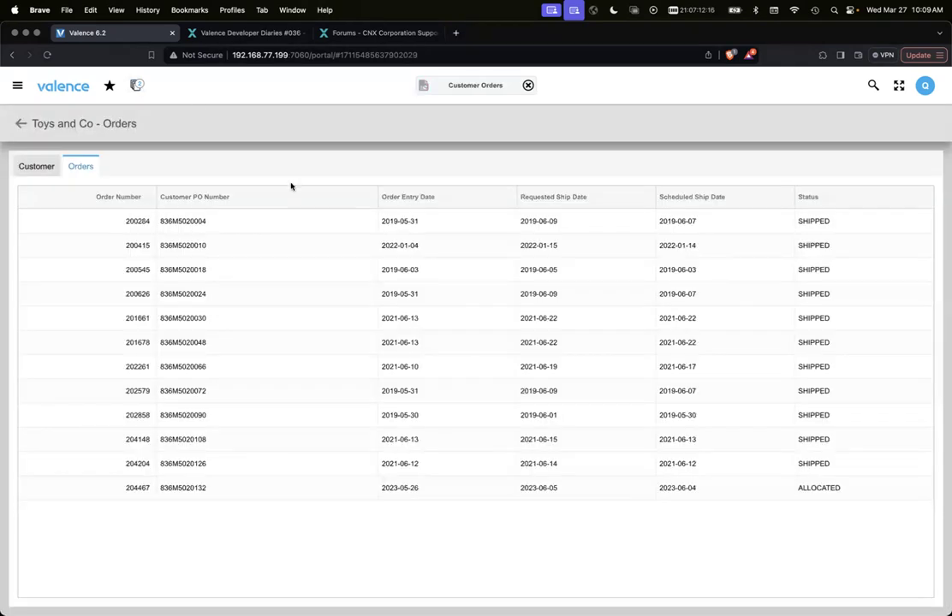
{"action": "left_click", "coordinate": [178, 231]}
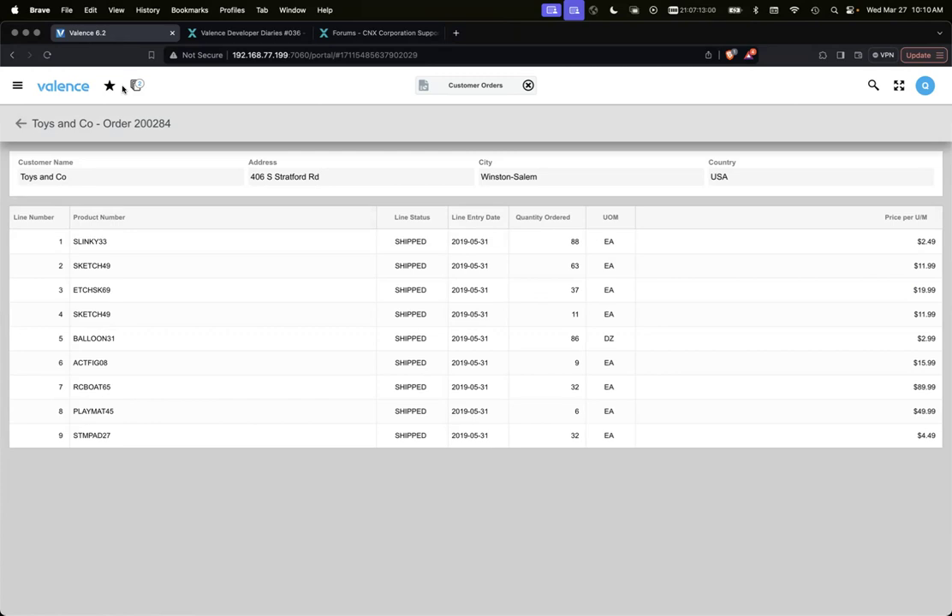
{"action": "left_click", "coordinate": [21, 123]}
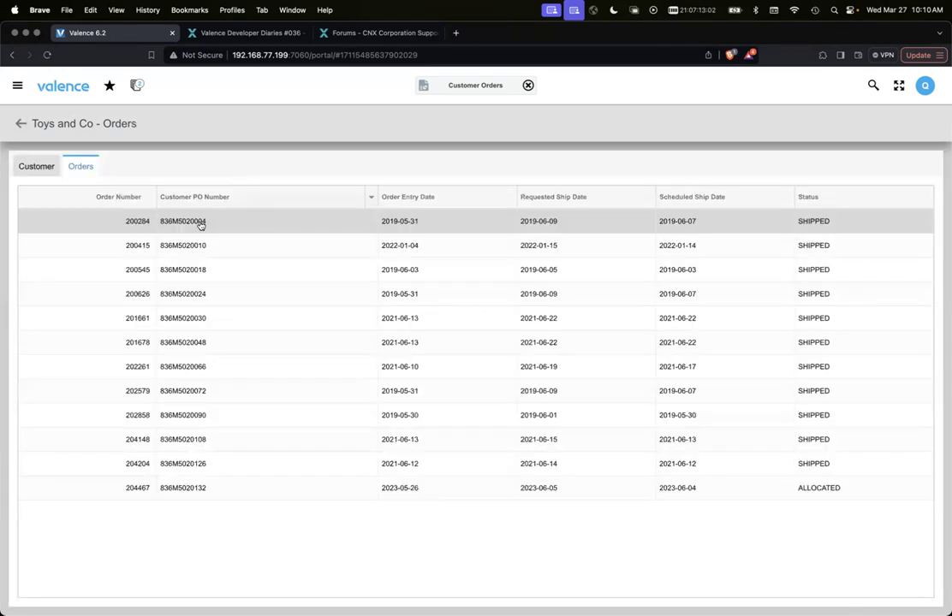
{"action": "left_click", "coordinate": [152, 269]}
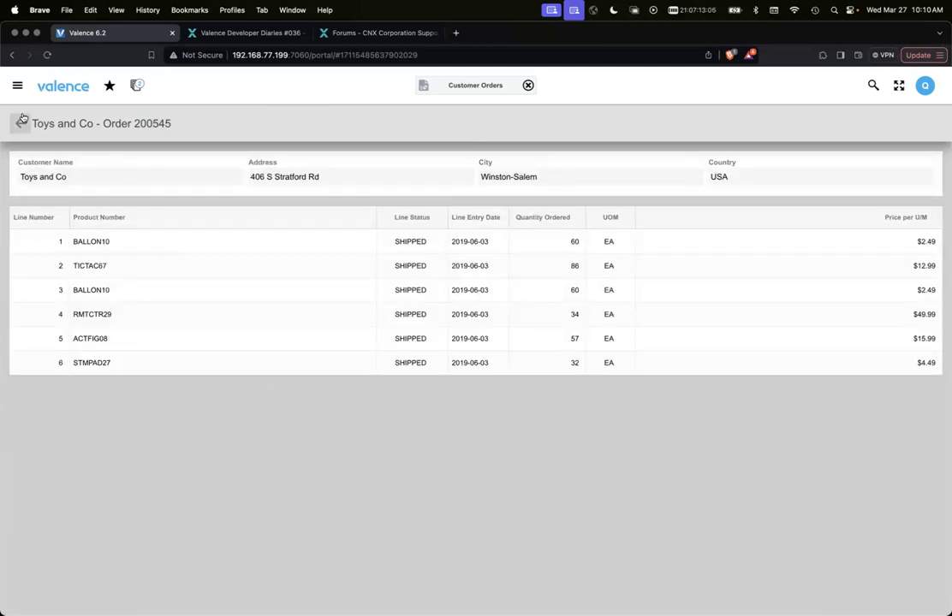
{"action": "left_click", "coordinate": [21, 123]}
{"action": "left_click", "coordinate": [145, 347]}
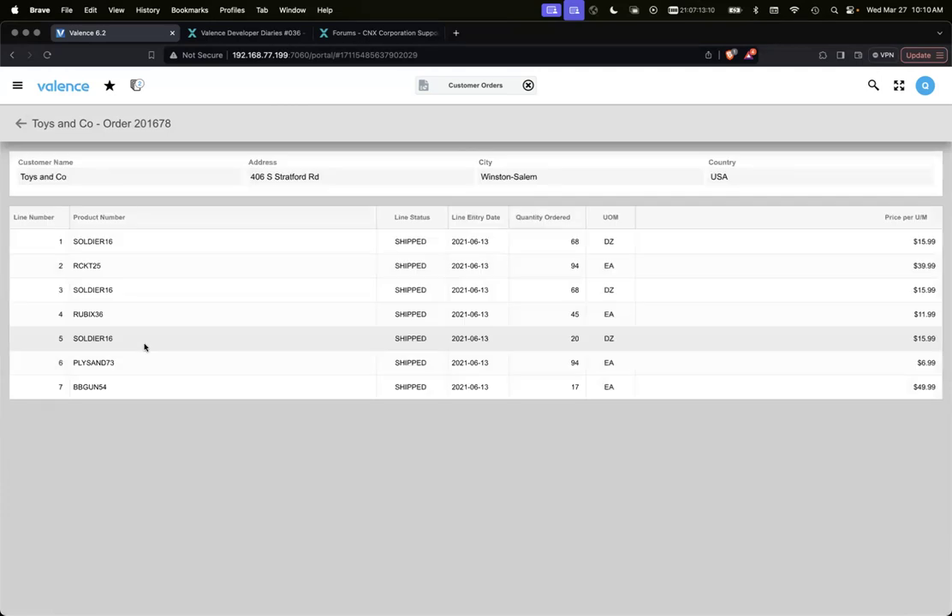
{"action": "left_click", "coordinate": [17, 123]}
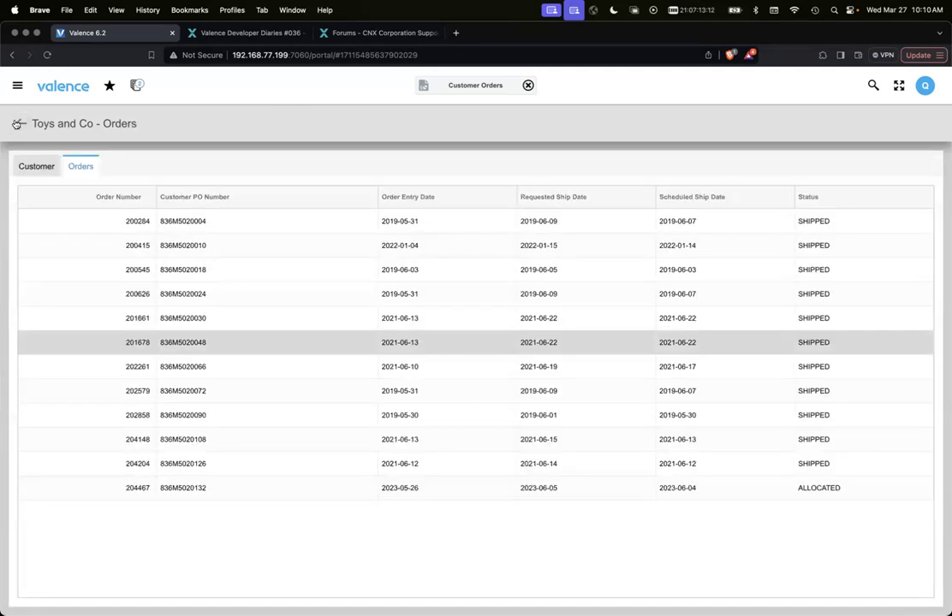
{"action": "left_click", "coordinate": [17, 124]}
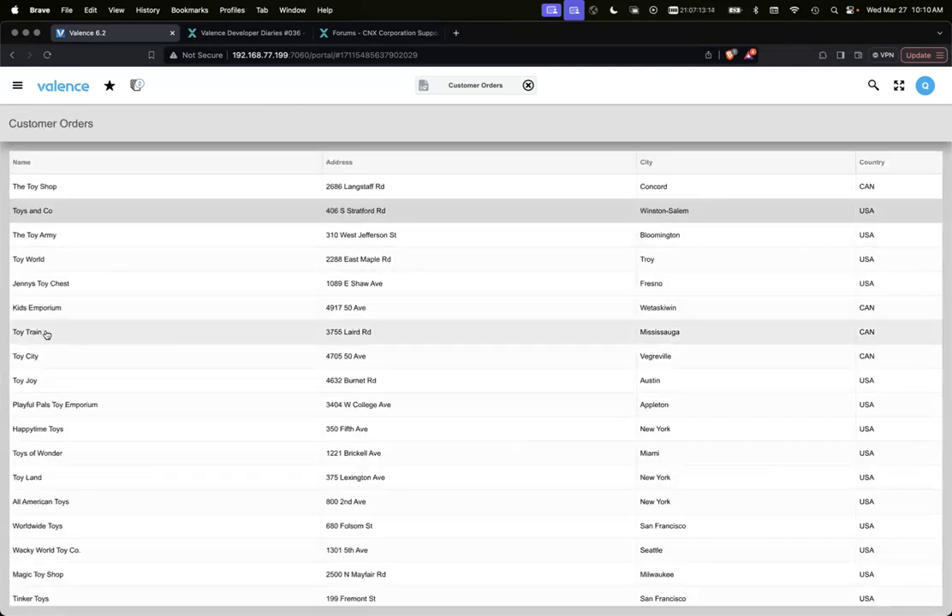
Open Toy City's orders in the Customer Orders app and view the details of two orders in turn
{"action": "left_click", "coordinate": [38, 359]}
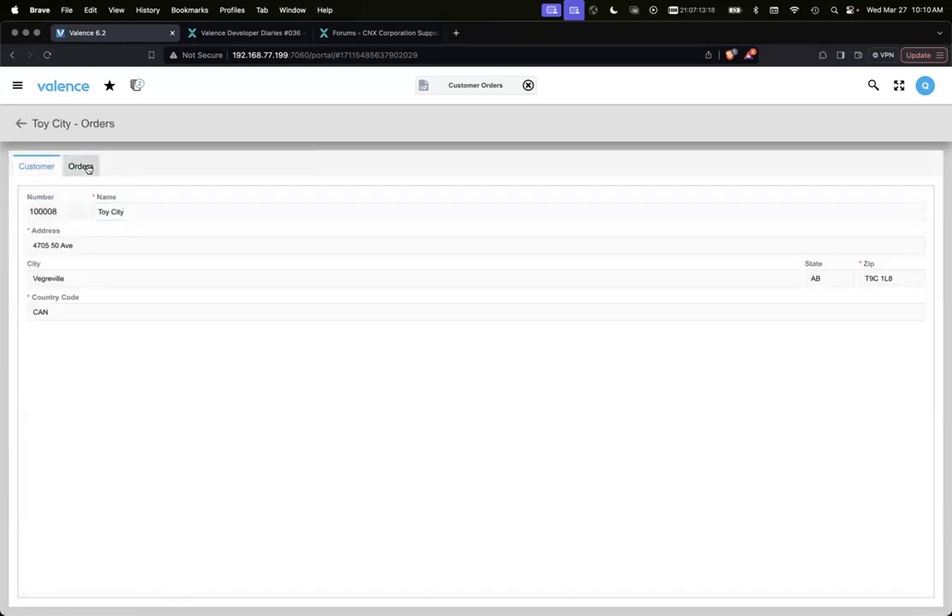
{"action": "left_click", "coordinate": [81, 167]}
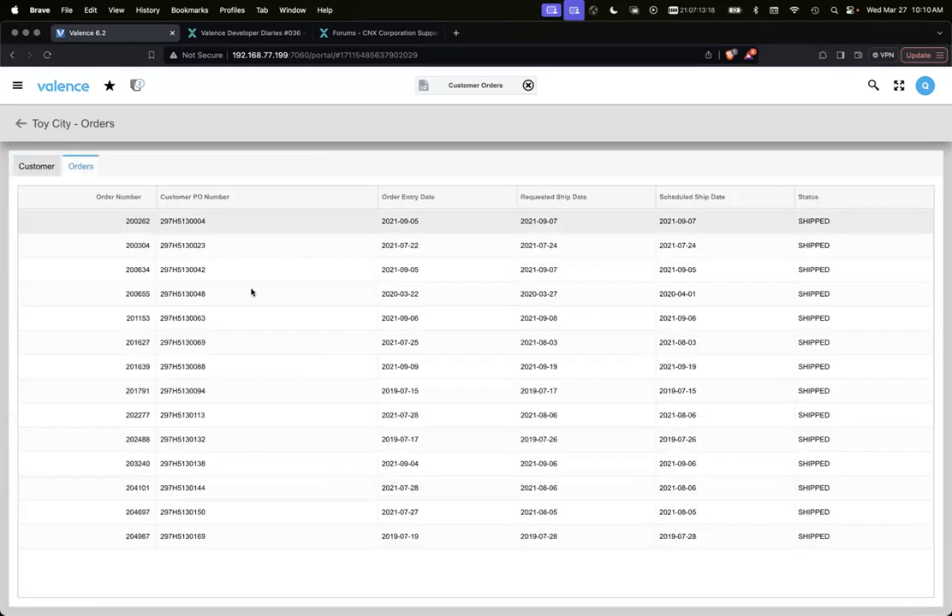
{"action": "left_click", "coordinate": [159, 345]}
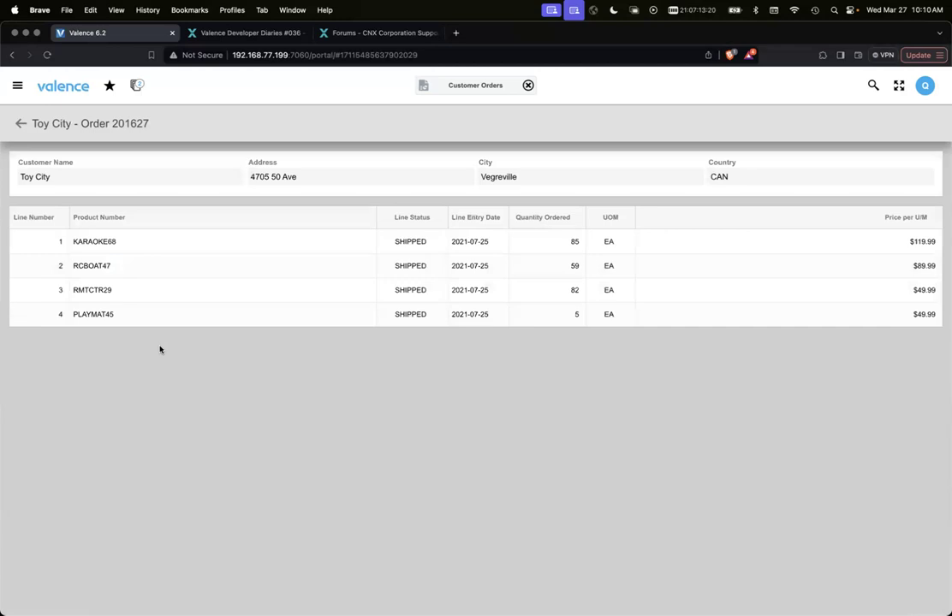
{"action": "left_click", "coordinate": [20, 123]}
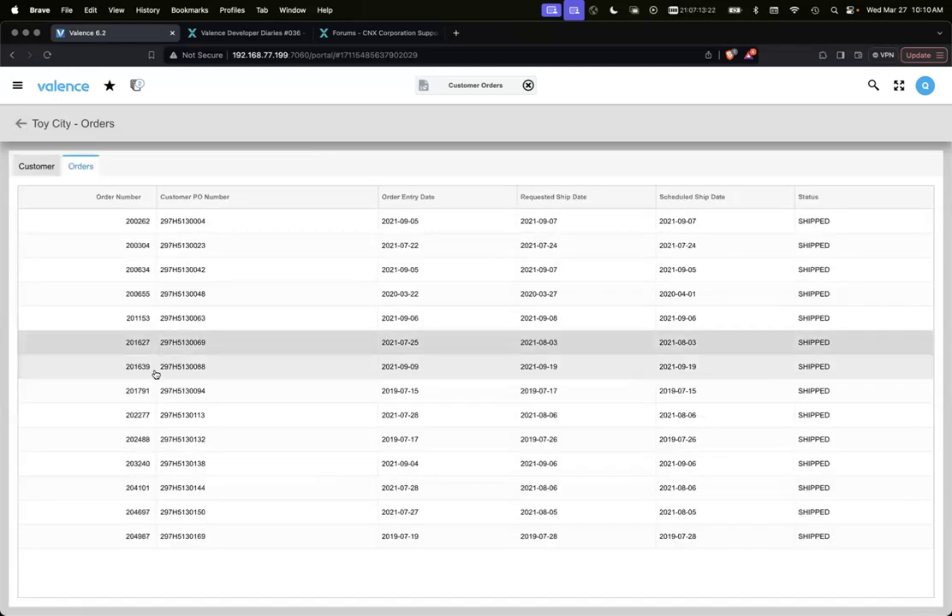
{"action": "left_click", "coordinate": [156, 374]}
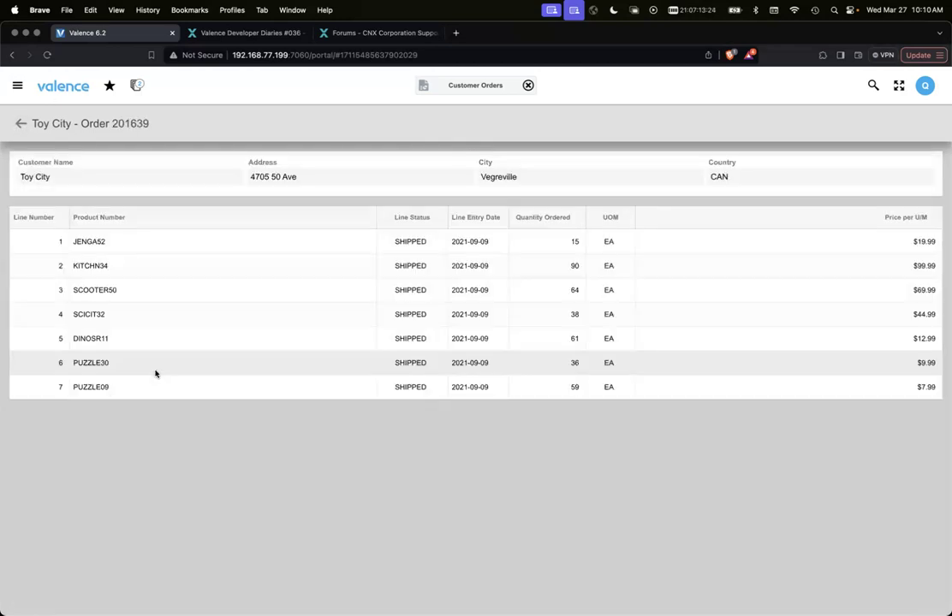
{"action": "left_click", "coordinate": [21, 124]}
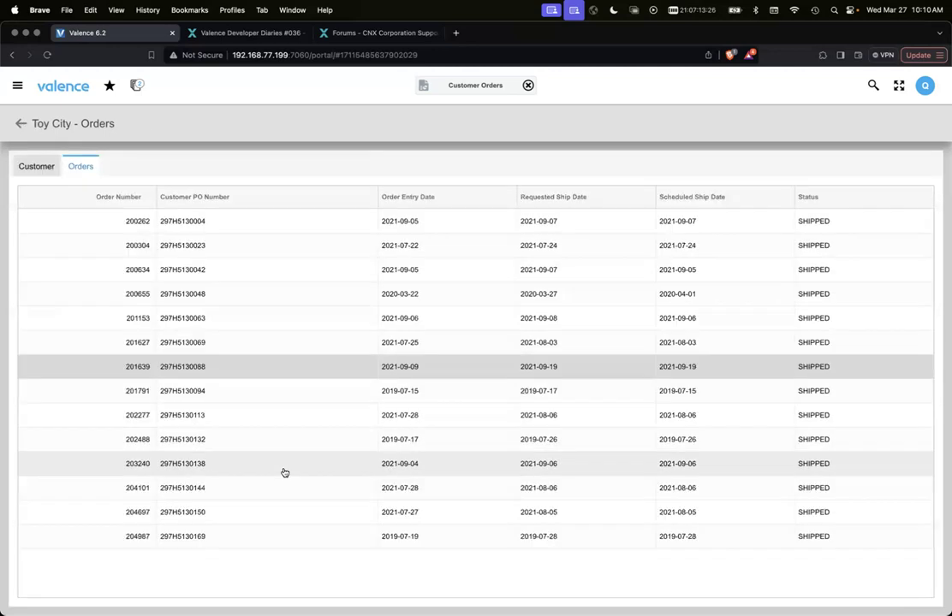
Open Toy City's order in the 202277 row's place, the one dated 2021-07-28, and examine how its customer details and line items scroll together
{"action": "left_click", "coordinate": [147, 416]}
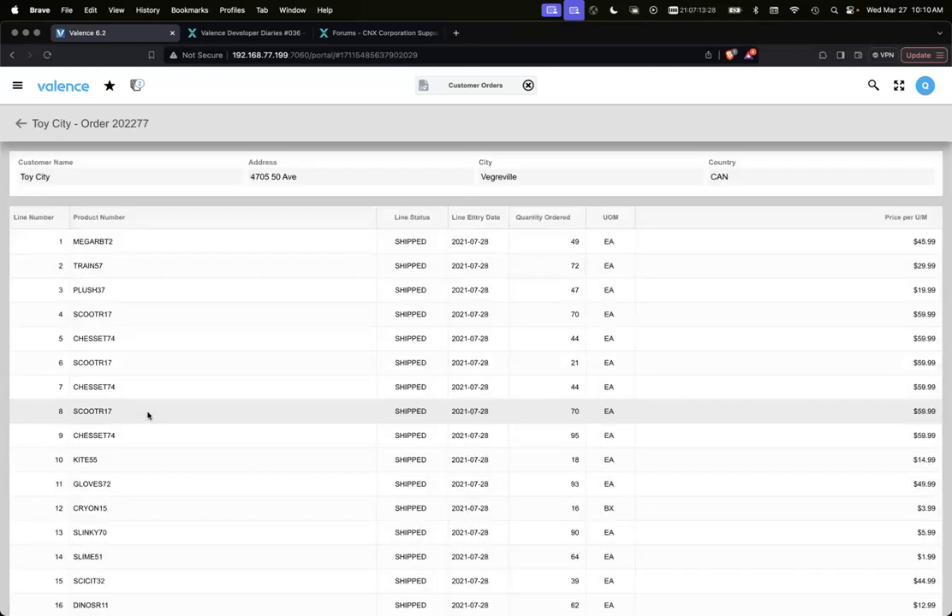
{"action": "scroll", "coordinate": [147, 416], "scroll_direction": "down", "scroll_amount": 10}
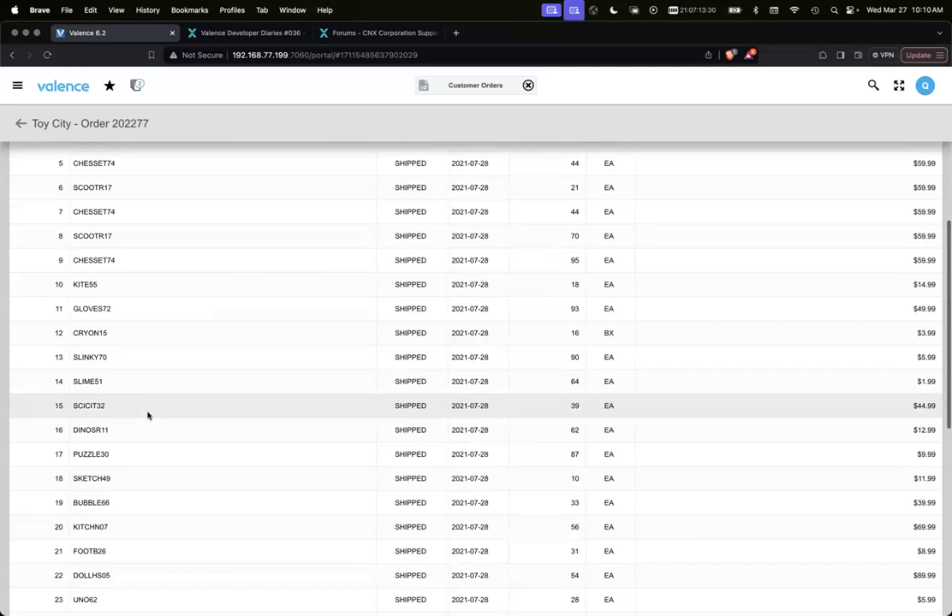
{"action": "scroll", "coordinate": [147, 416], "scroll_direction": "down", "scroll_amount": 5}
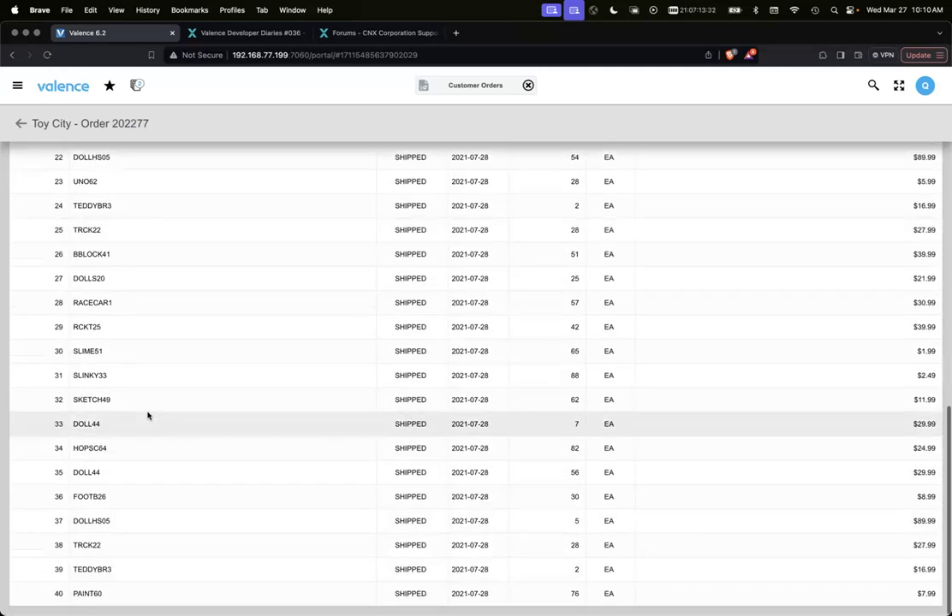
{"action": "scroll", "coordinate": [147, 416], "scroll_direction": "up", "scroll_amount": 15}
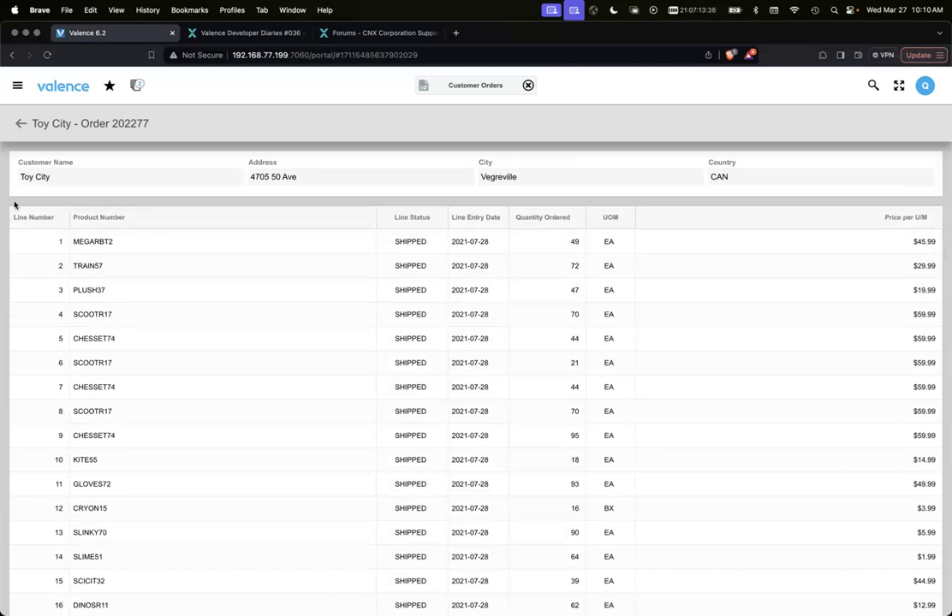
{"action": "scroll", "coordinate": [3, 215], "scroll_direction": "down", "scroll_amount": 3}
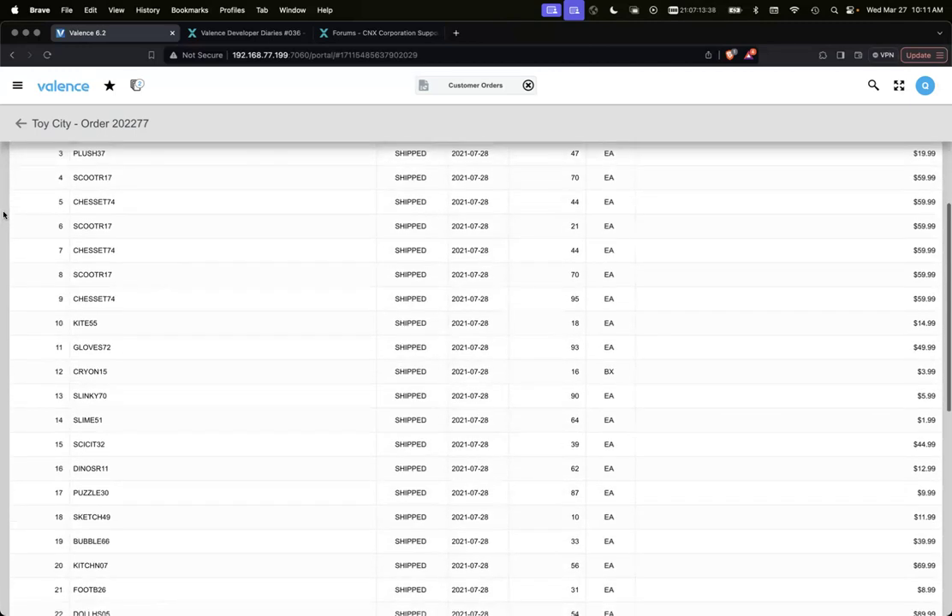
{"action": "scroll", "coordinate": [3, 214], "scroll_direction": "up", "scroll_amount": 3}
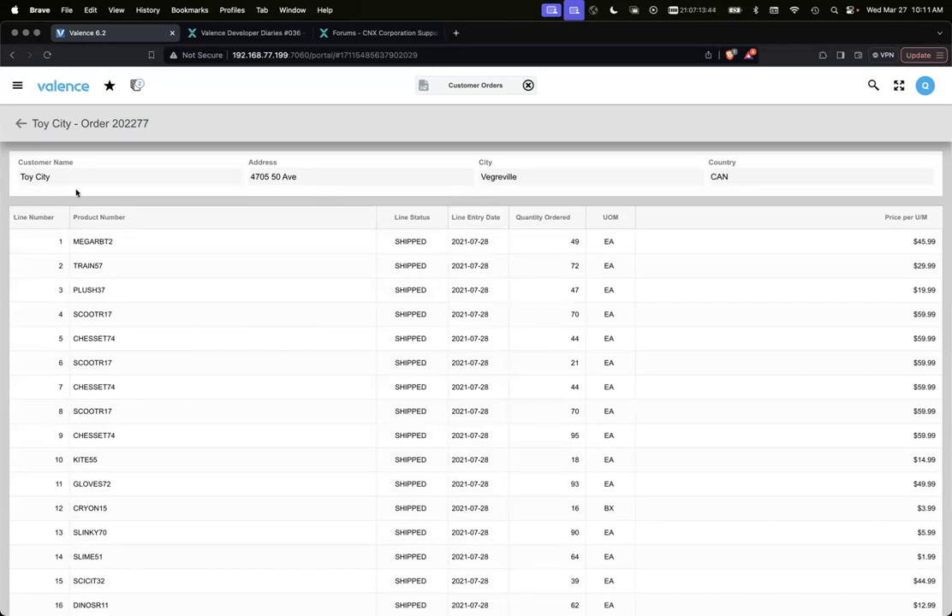
{"action": "scroll", "coordinate": [6, 250], "scroll_direction": "down", "scroll_amount": 5}
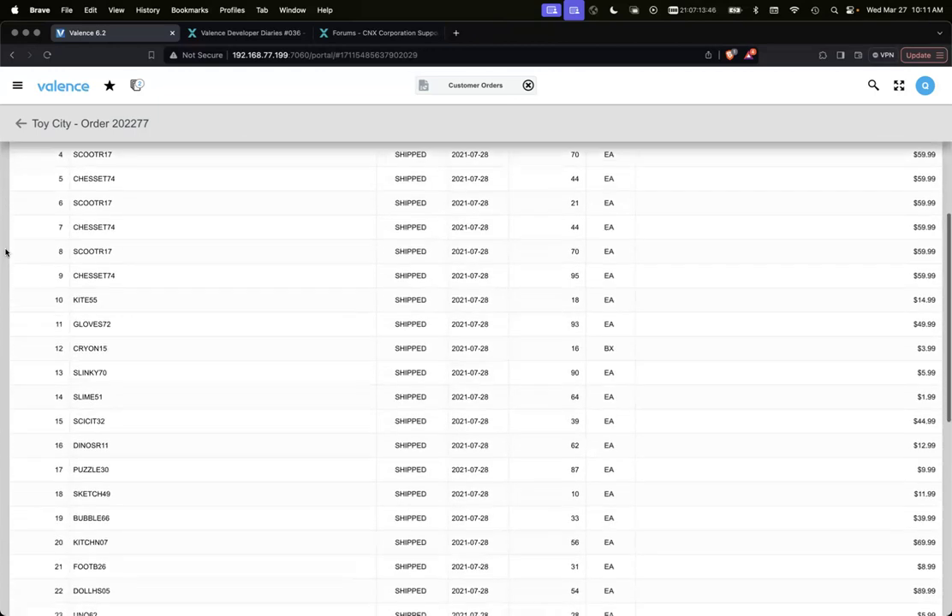
{"action": "scroll", "coordinate": [6, 250], "scroll_direction": "down", "scroll_amount": 10}
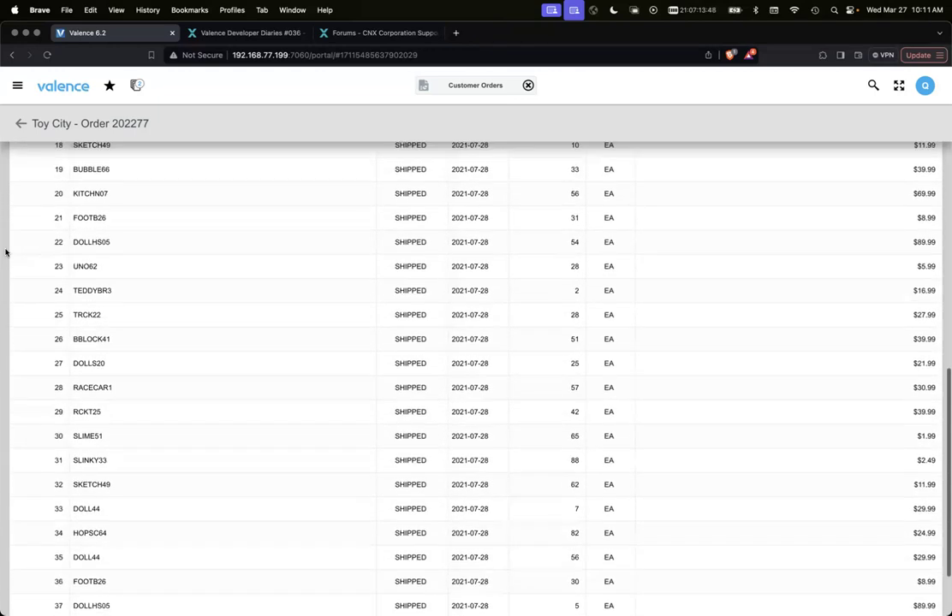
{"action": "scroll", "coordinate": [6, 251], "scroll_direction": "down", "scroll_amount": 2}
{"action": "scroll", "coordinate": [6, 251], "scroll_direction": "up", "scroll_amount": 15}
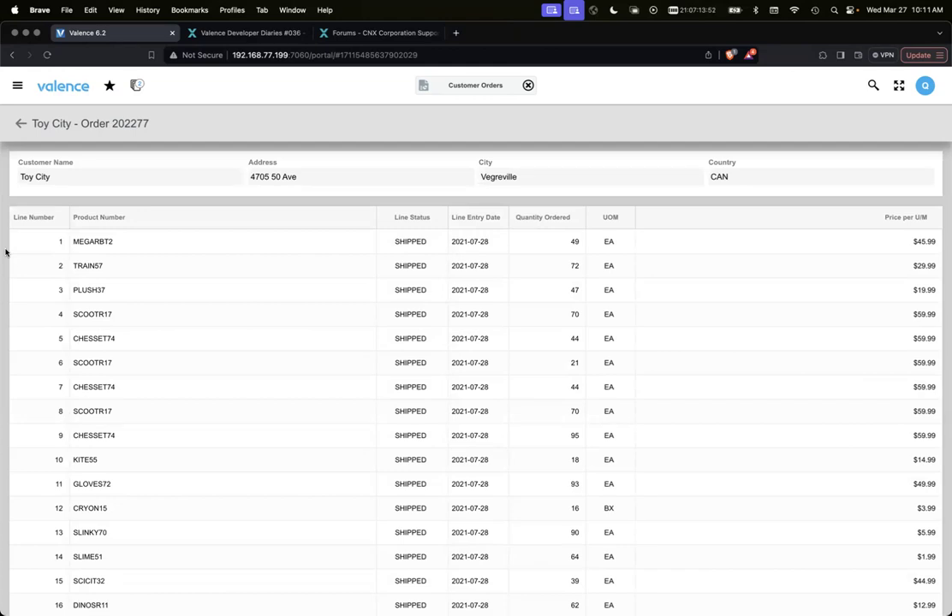
{"action": "scroll", "coordinate": [6, 250], "scroll_direction": "down", "scroll_amount": 8}
{"action": "scroll", "coordinate": [6, 251], "scroll_direction": "up", "scroll_amount": 8}
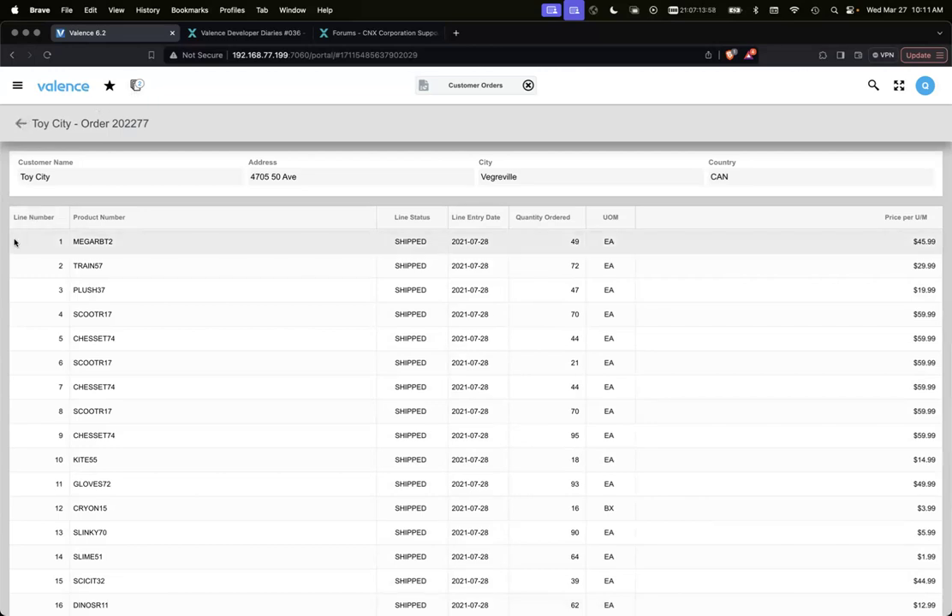
{"action": "scroll", "coordinate": [6, 252], "scroll_direction": "down", "scroll_amount": 5}
{"action": "scroll", "coordinate": [6, 253], "scroll_direction": "down", "scroll_amount": 3}
{"action": "scroll", "coordinate": [6, 253], "scroll_direction": "up", "scroll_amount": 10}
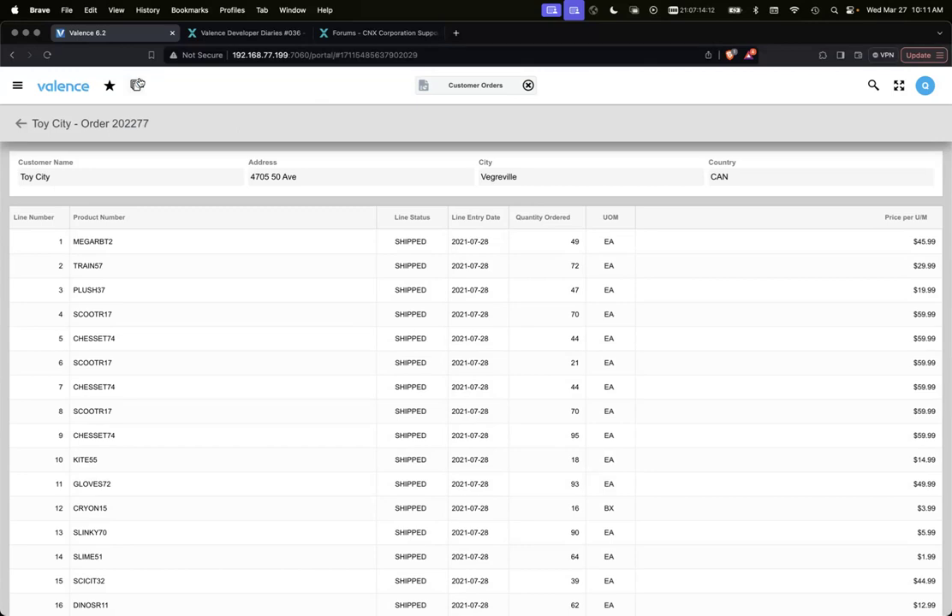
Switch to the Nitro App Builder and close the customerOrders widget settings
{"action": "left_click", "coordinate": [137, 85]}
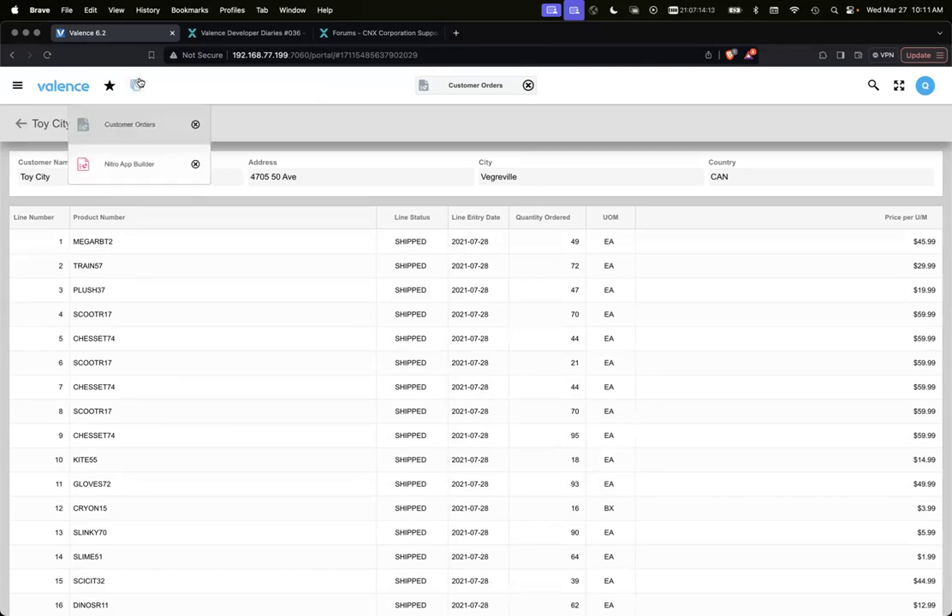
{"action": "left_click", "coordinate": [129, 163]}
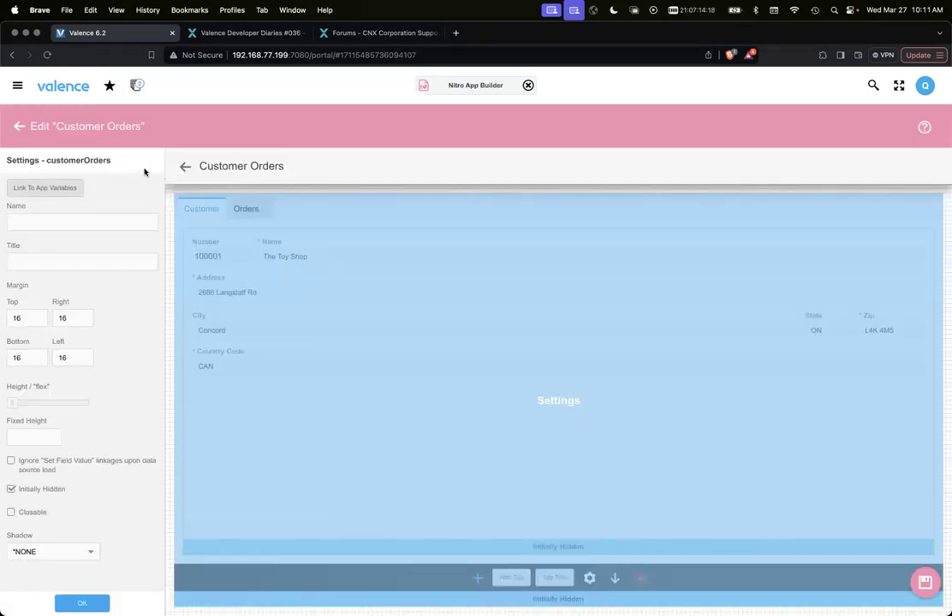
{"action": "left_click", "coordinate": [82, 604]}
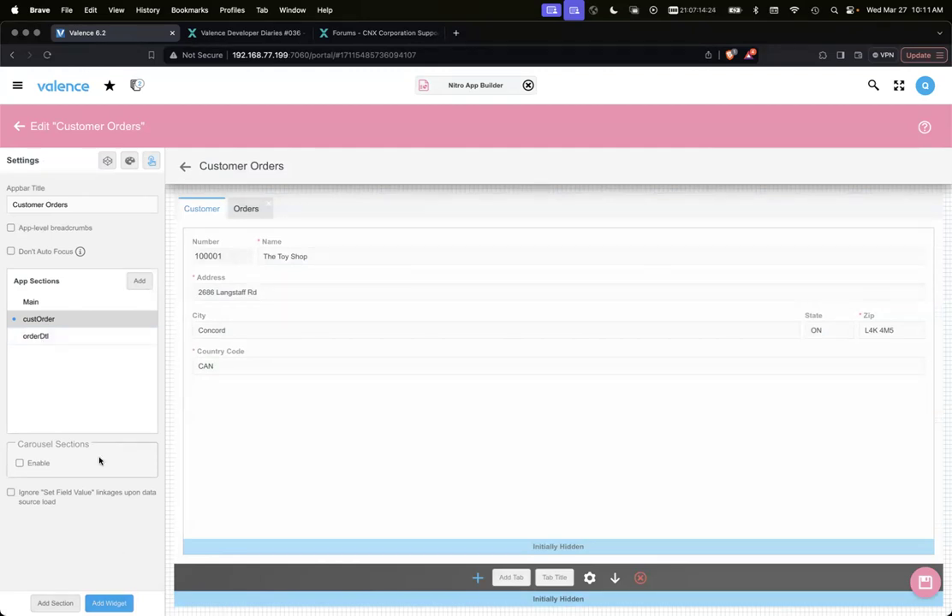
Add a new app section named "testing" to the Customer Orders app
{"action": "left_click", "coordinate": [139, 281]}
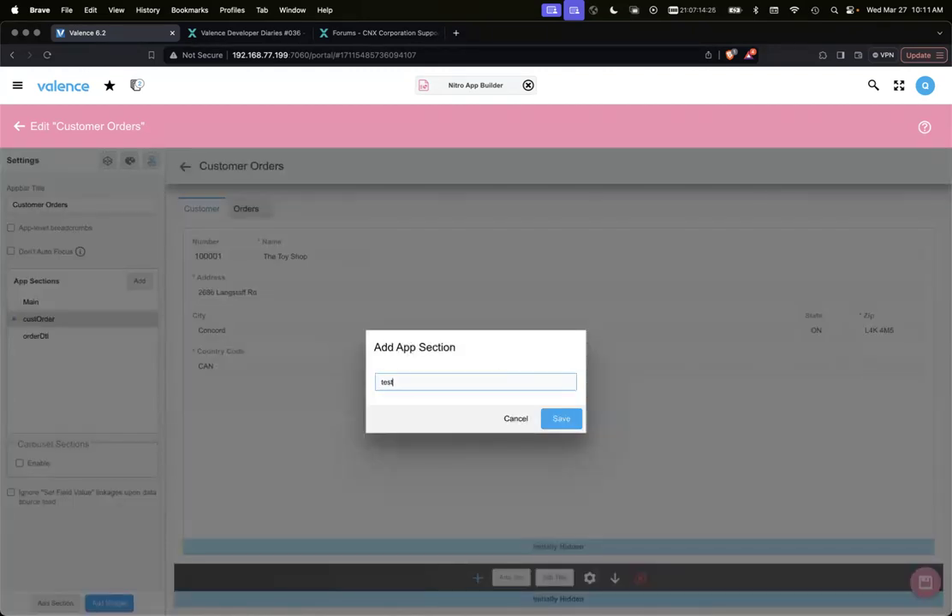
{"action": "type", "text": "testing"}
{"action": "key", "text": "Return"}
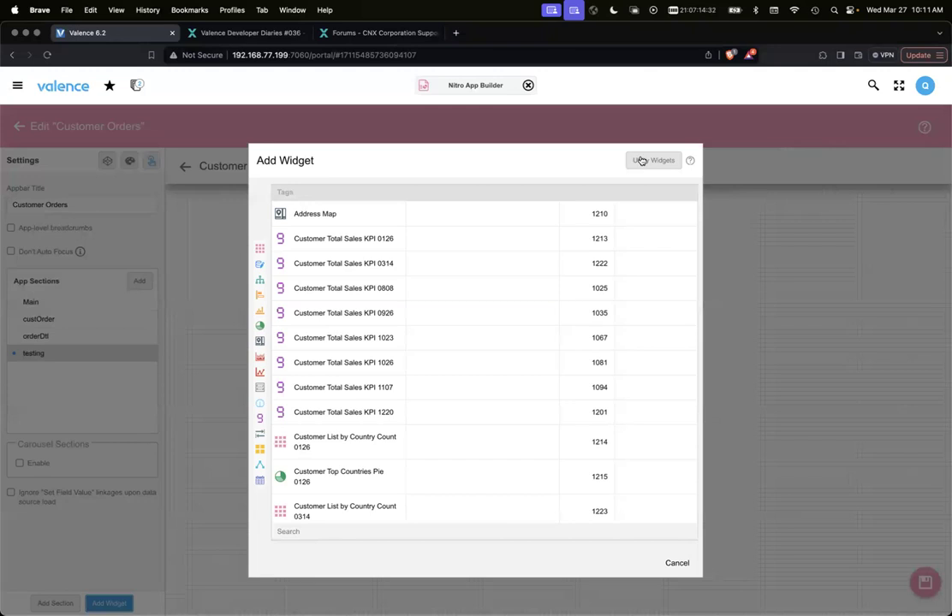
Add a Scrolling Container utility widget named "myContainer" to the testing section
{"action": "left_click", "coordinate": [641, 161]}
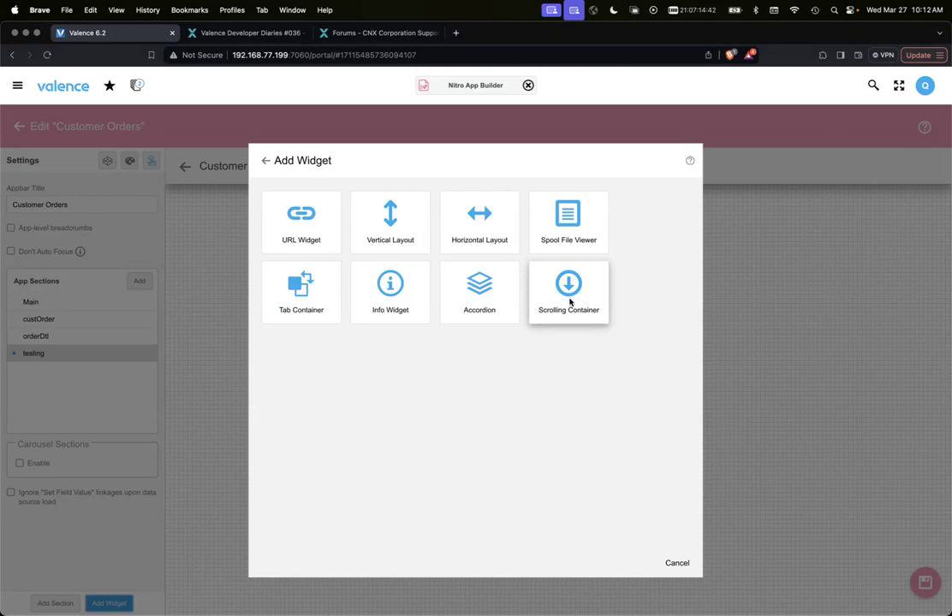
{"action": "left_click", "coordinate": [569, 302]}
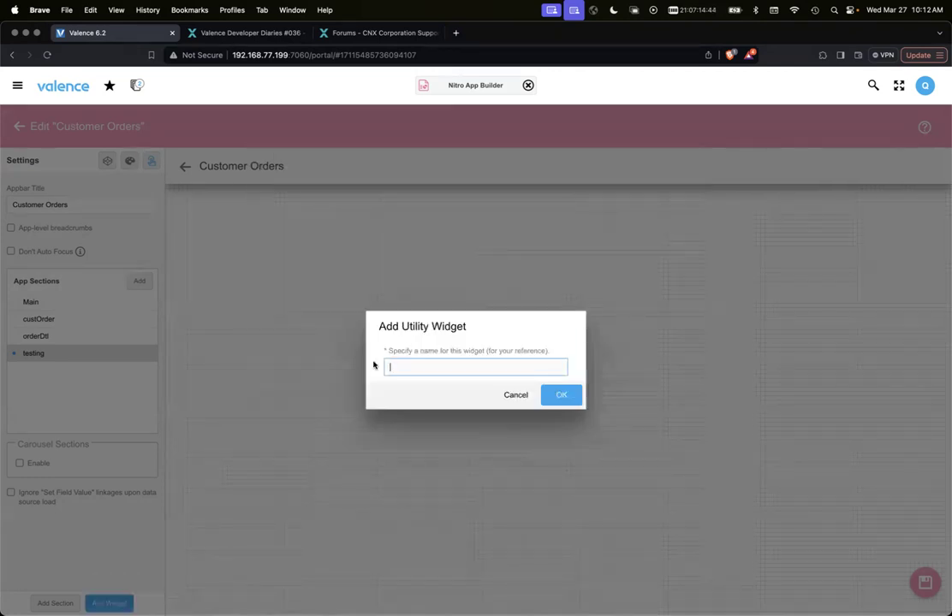
{"action": "type", "text": "myContainer"}
{"action": "key", "text": "Return"}
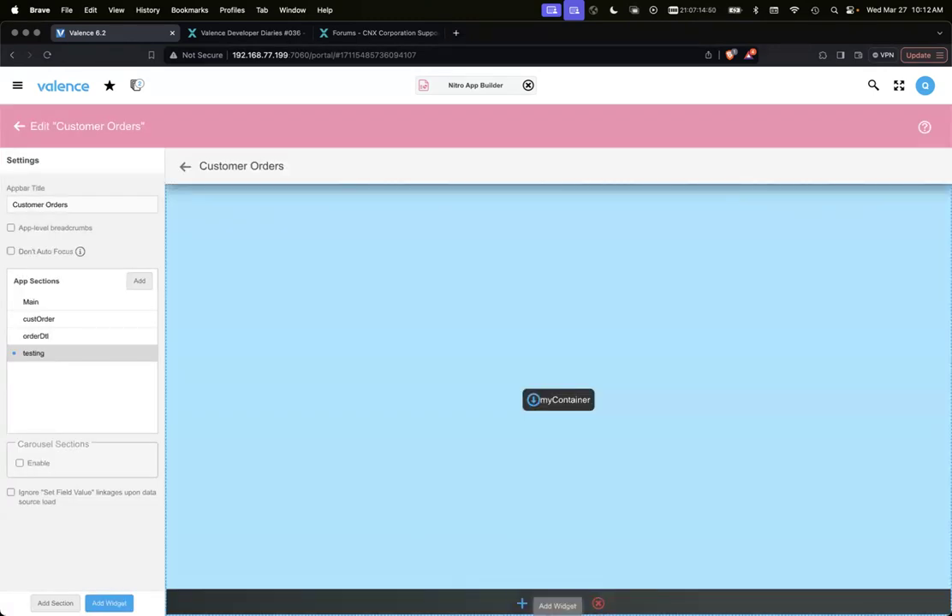
Add the Customers Form widget tagged DD34 to the scrolling container
{"action": "left_click", "coordinate": [521, 604]}
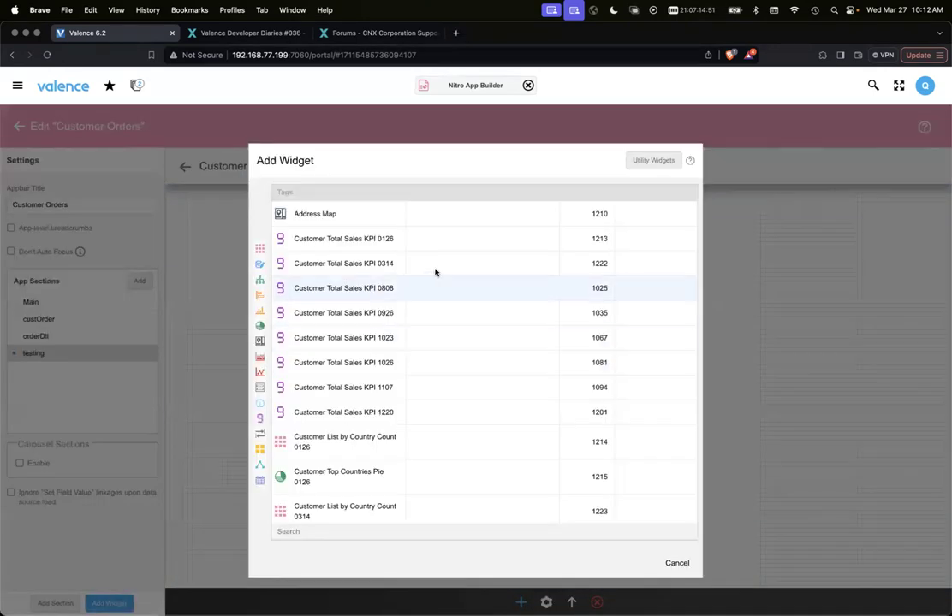
{"action": "left_click", "coordinate": [260, 388]}
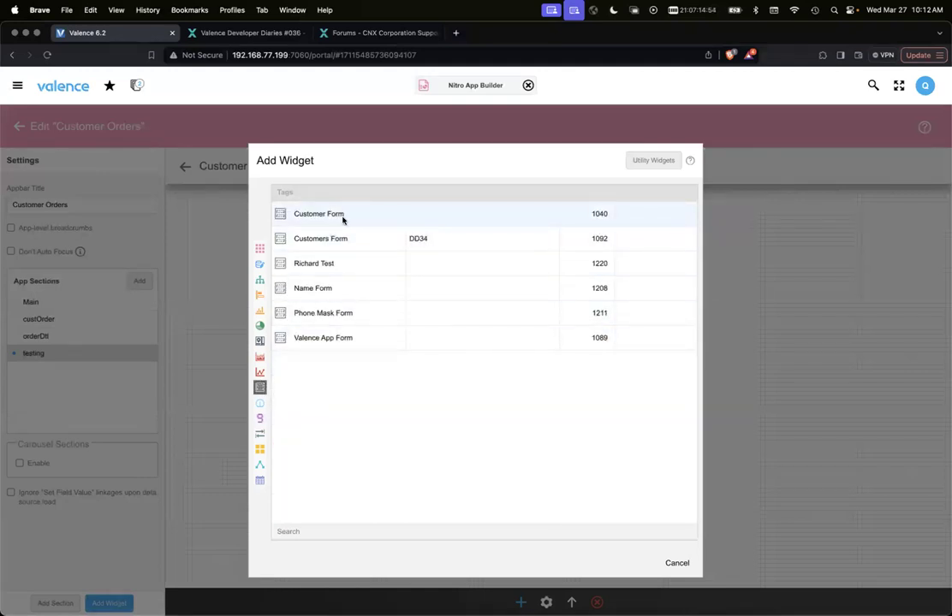
{"action": "left_click", "coordinate": [369, 238]}
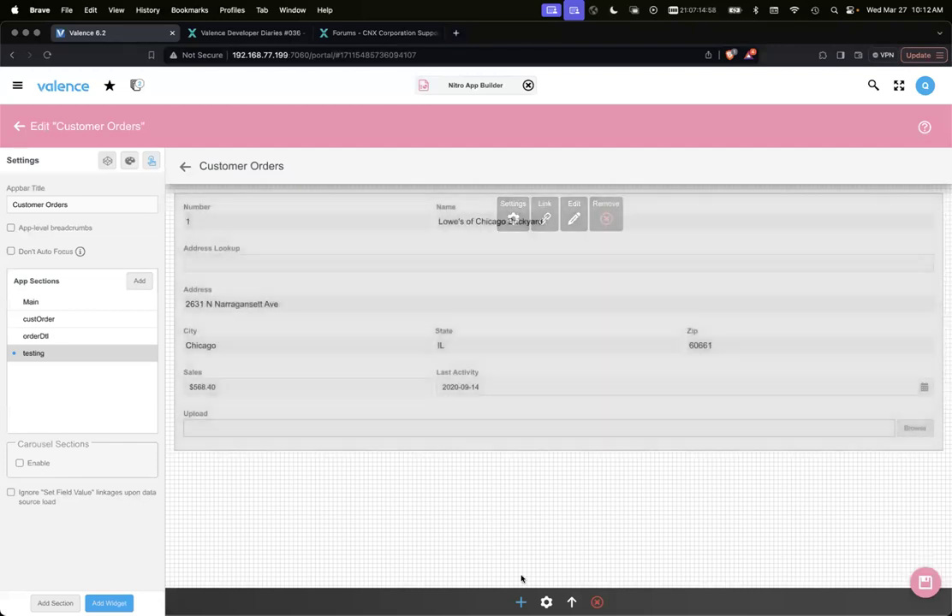
Add the Valence Apps grid to the scrolling container beneath the customer form
{"action": "left_click", "coordinate": [520, 603]}
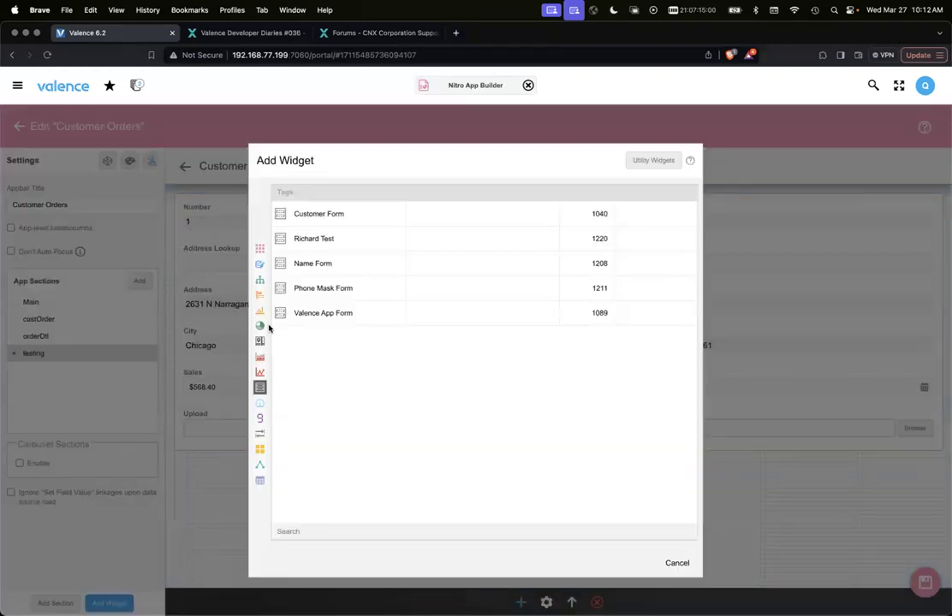
{"action": "left_click", "coordinate": [259, 248]}
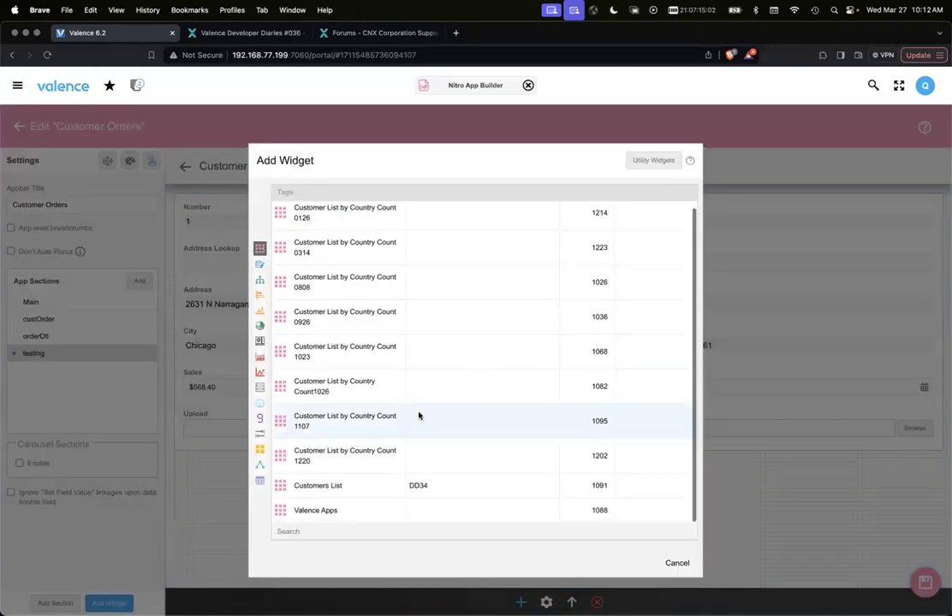
{"action": "left_click", "coordinate": [324, 511]}
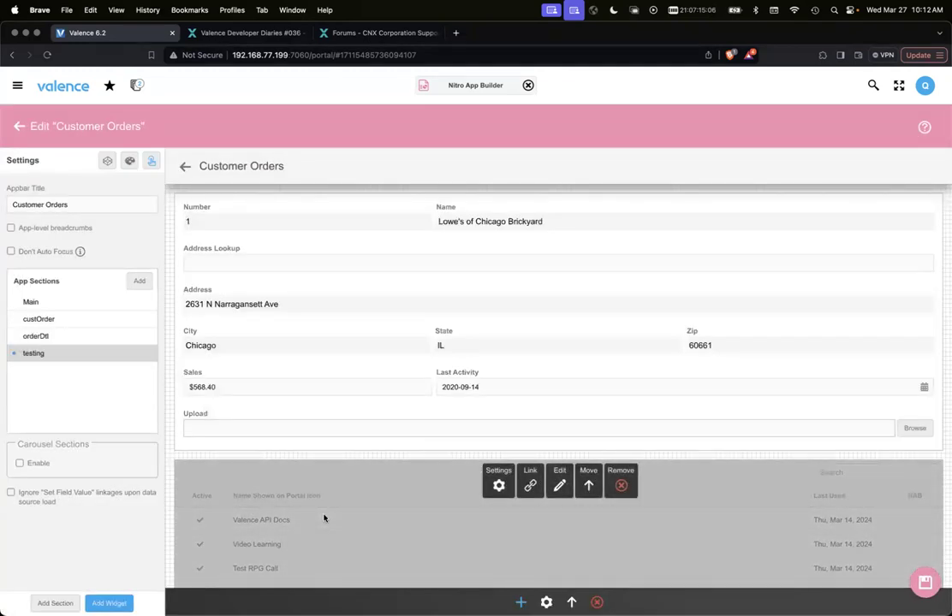
Examine how the form and grid scroll together in the container, and display the orderDtl section's layout
{"action": "scroll", "coordinate": [324, 517], "scroll_direction": "down", "scroll_amount": 10}
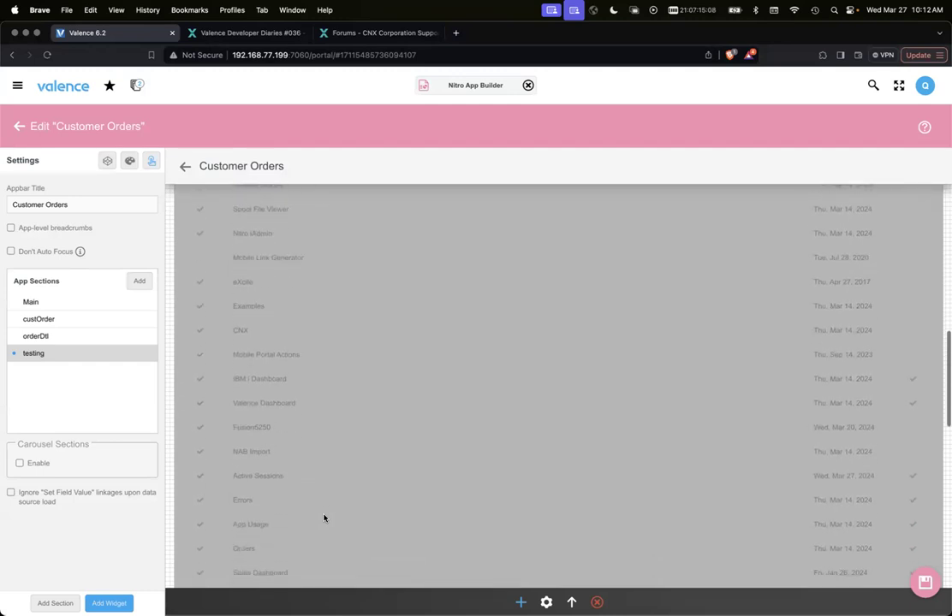
{"action": "scroll", "coordinate": [324, 518], "scroll_direction": "down", "scroll_amount": 10}
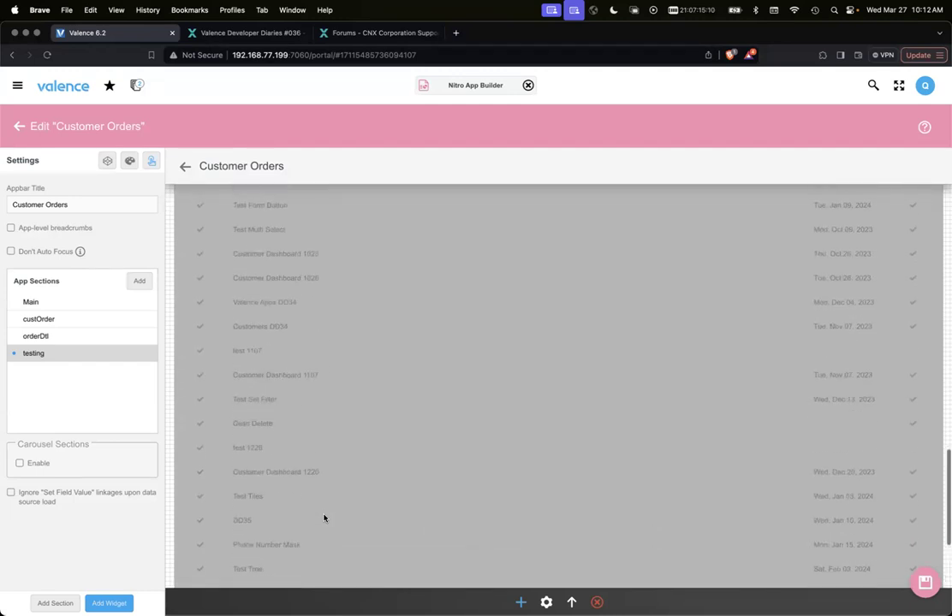
{"action": "scroll", "coordinate": [324, 517], "scroll_direction": "up", "scroll_amount": 15}
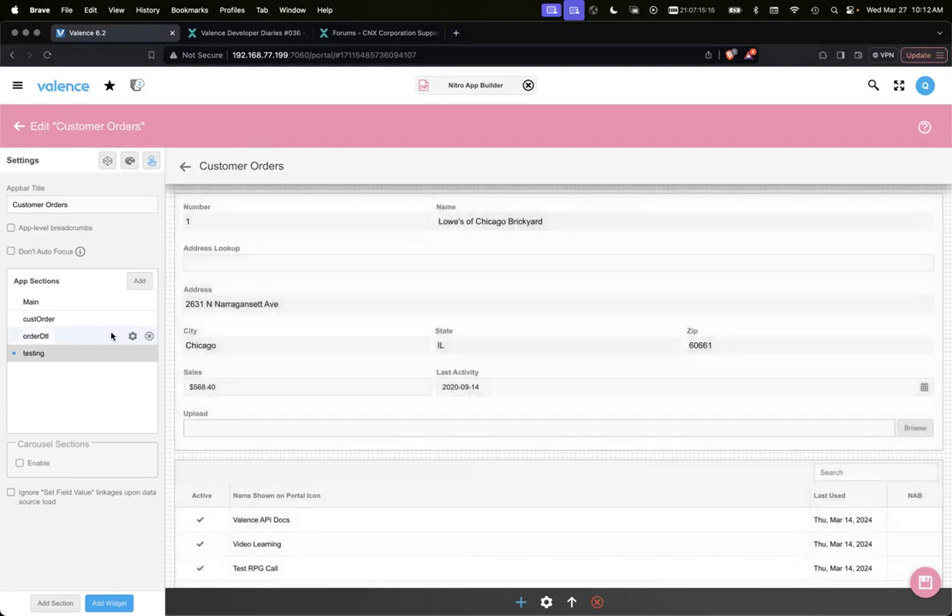
{"action": "left_click", "coordinate": [111, 336]}
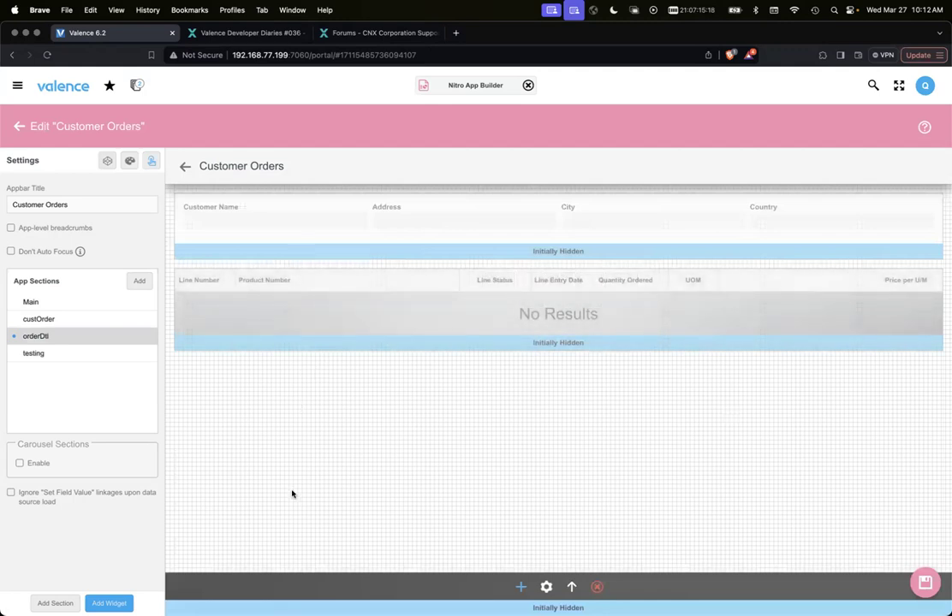